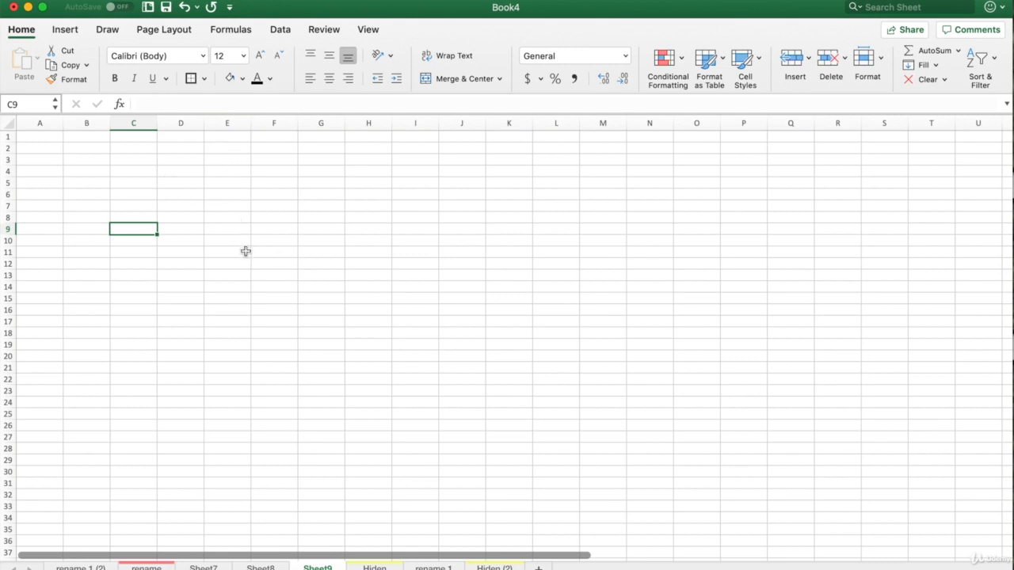
Enter the number 1231 in cell F5
{"action": "left_click", "coordinate": [237, 252]}
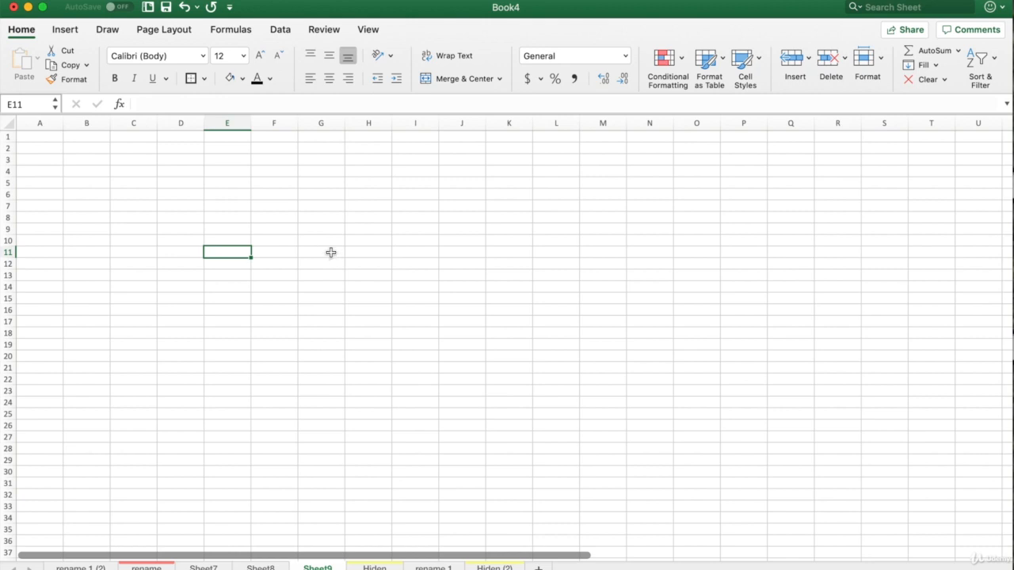
{"action": "left_click", "coordinate": [278, 185]}
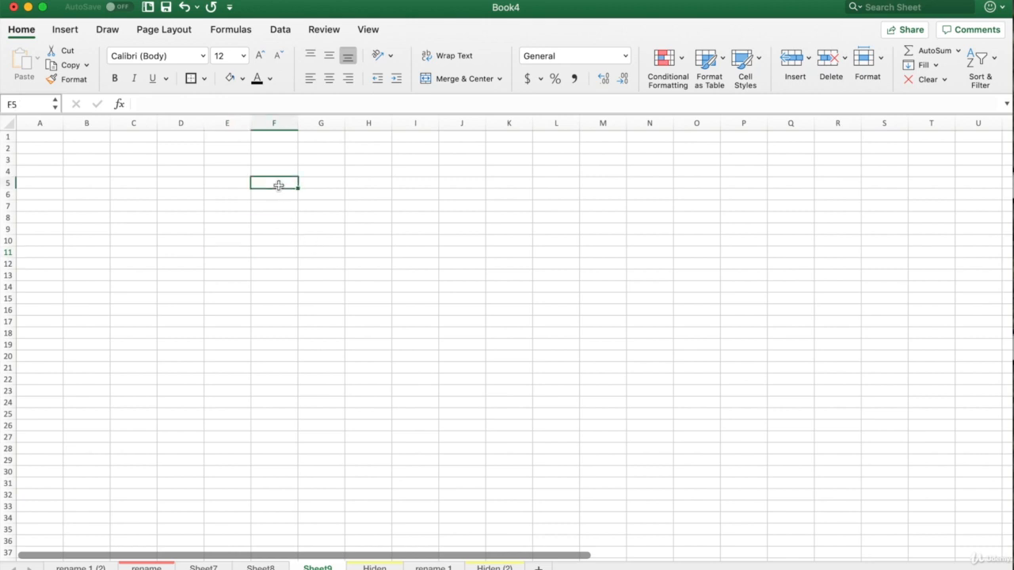
{"action": "type", "text": "1231"}
{"action": "key", "text": "Return"}
Replace the contents of cell F5 with the text kjdsflksjd
{"action": "left_click", "coordinate": [279, 185]}
{"action": "type", "text": "kjdsflksjd"}
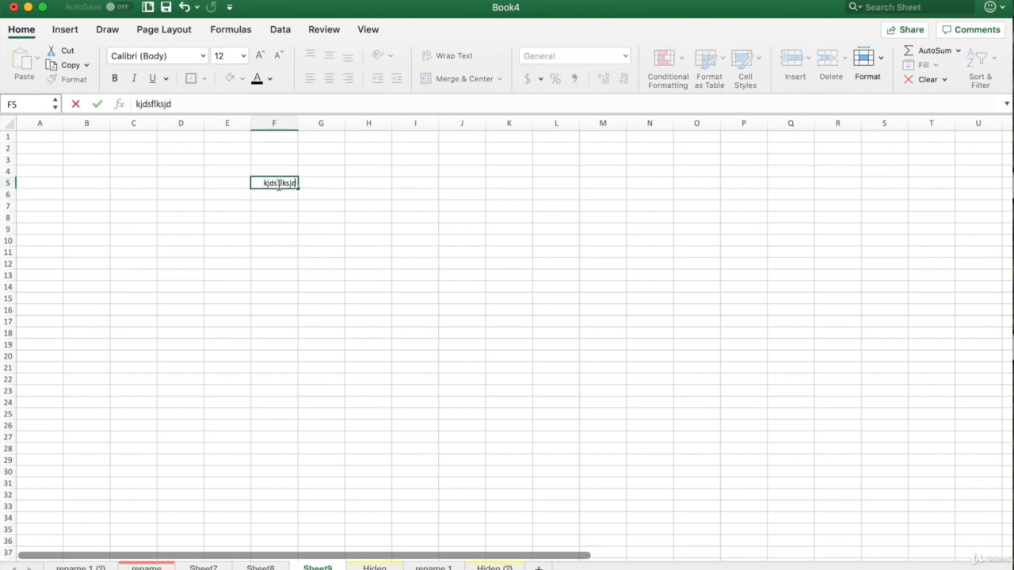
{"action": "key", "text": "Return"}
Clear the text from cell F5 and leave the cell empty
{"action": "left_click", "coordinate": [278, 185]}
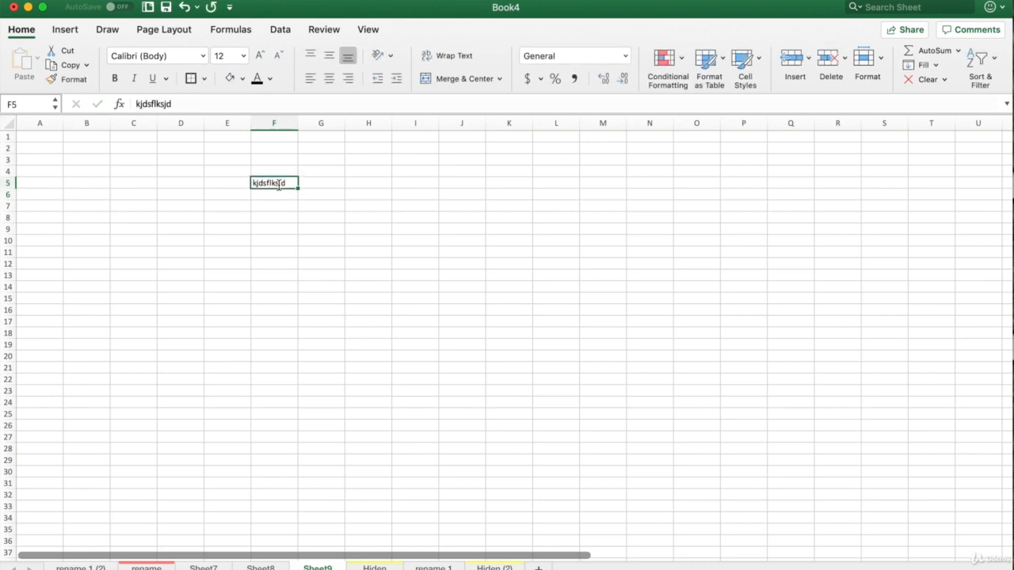
{"action": "type", "text": "="}
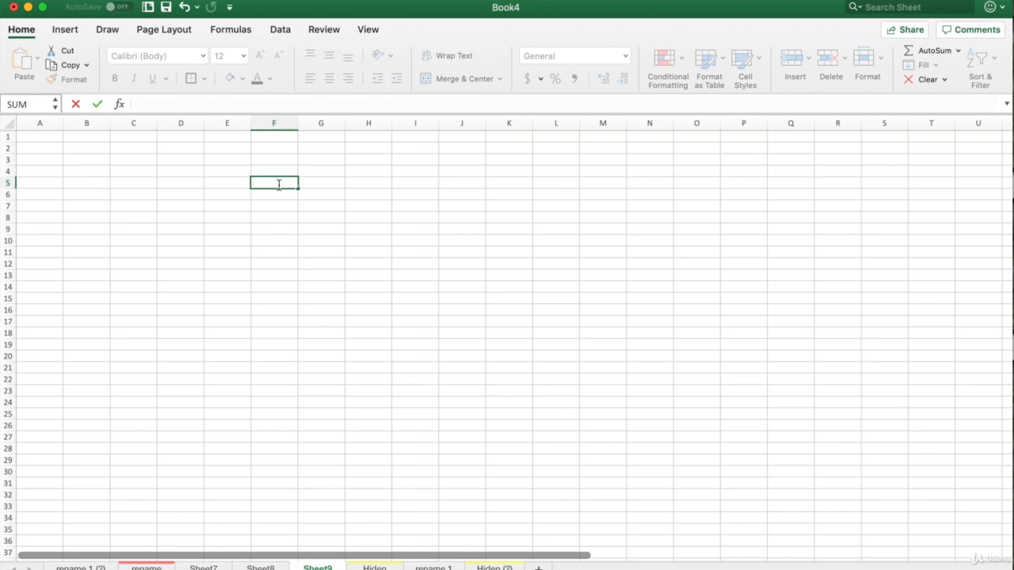
{"action": "key", "text": "Return"}
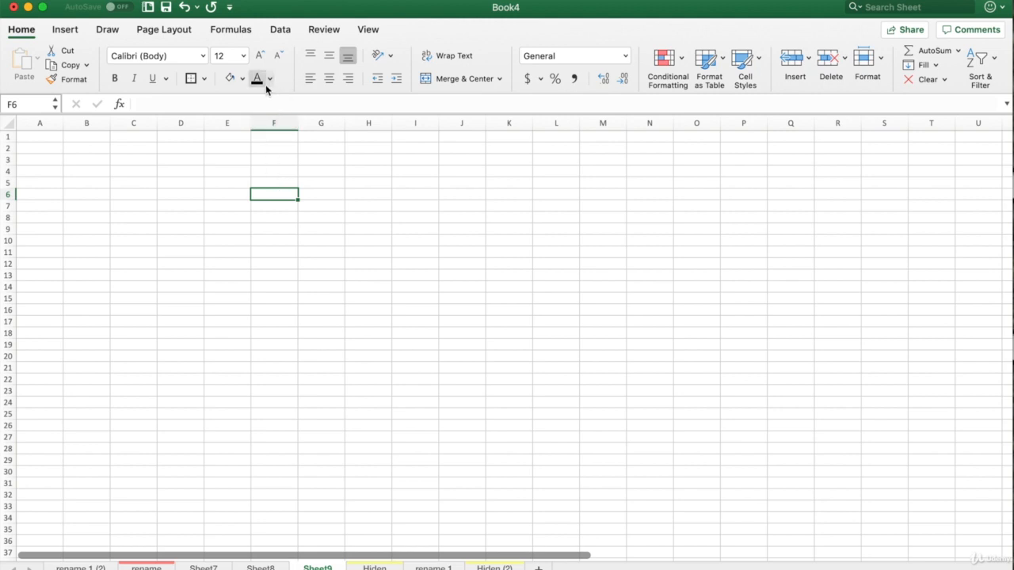
Give cell F6 a thick box border and a yellow fill from the standard colors
{"action": "left_click", "coordinate": [204, 79]}
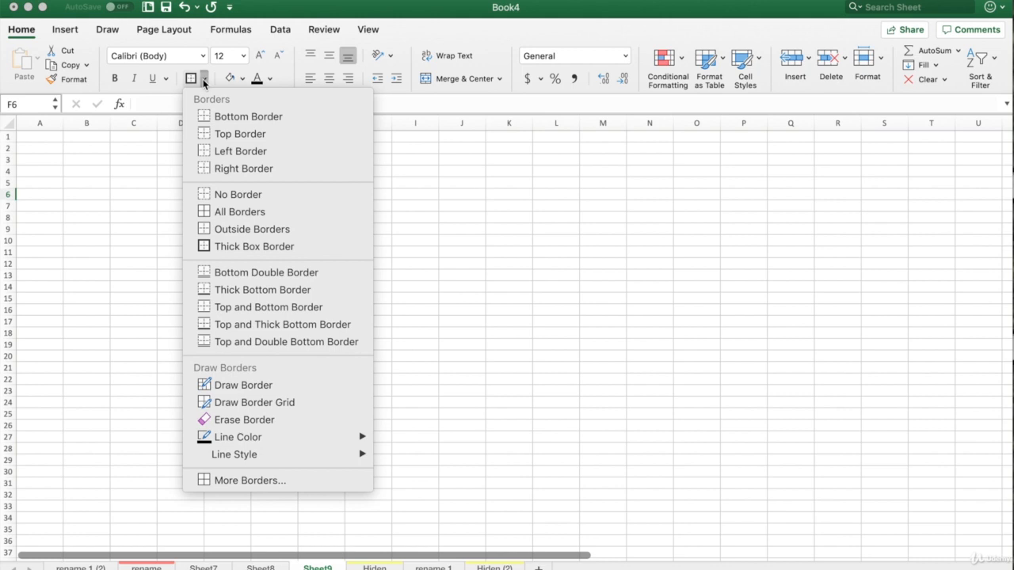
{"action": "left_click", "coordinate": [220, 246]}
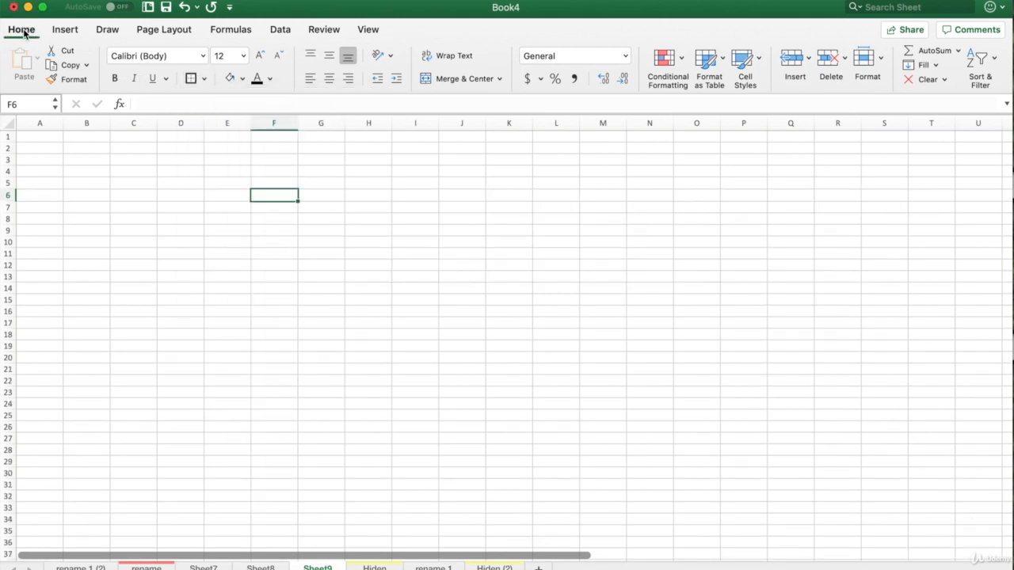
{"action": "left_click", "coordinate": [242, 79]}
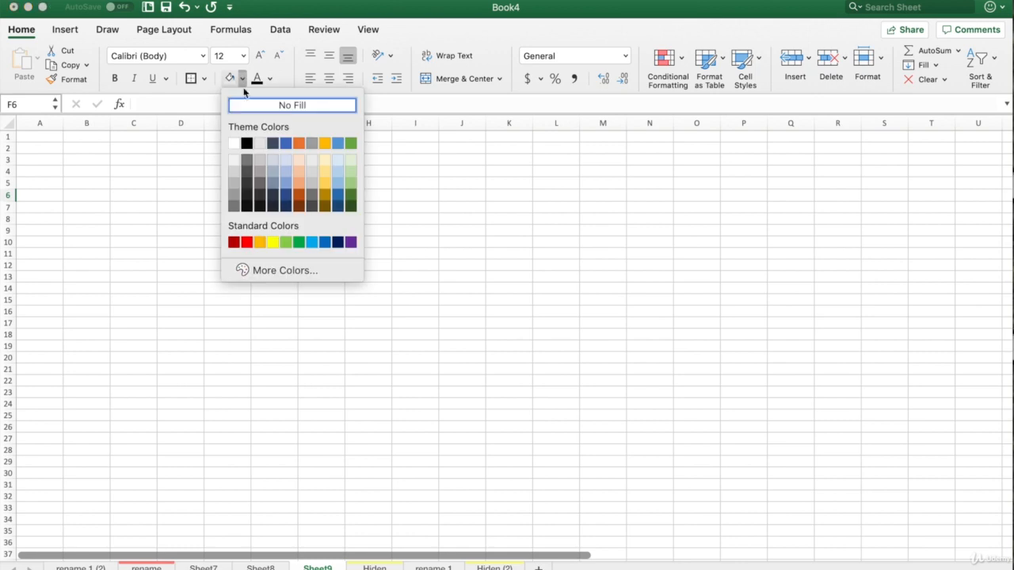
{"action": "left_click", "coordinate": [272, 242]}
{"action": "left_click", "coordinate": [327, 241]}
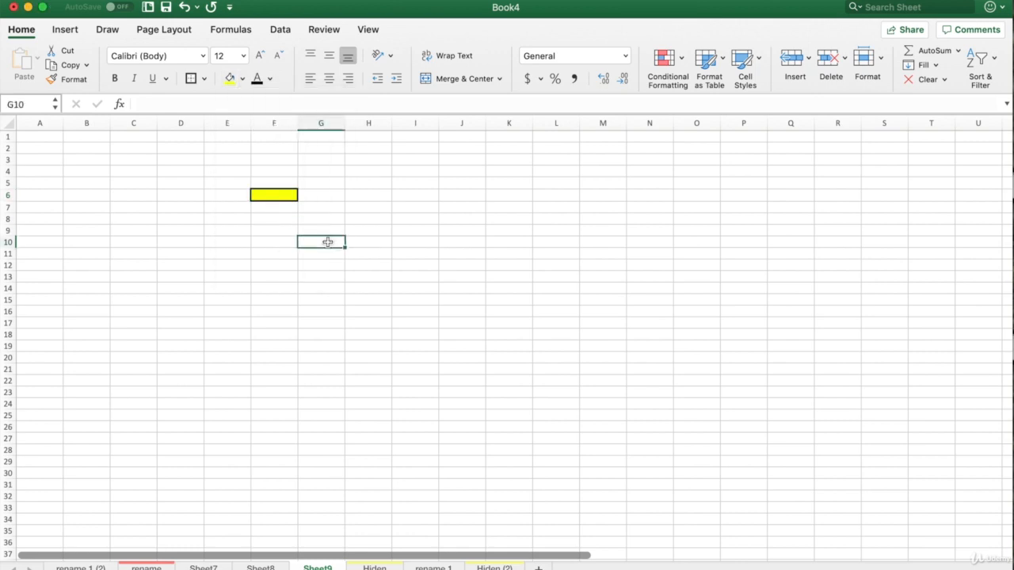
Copy the yellow bordered cell F6 and paste it into cell H6
{"action": "left_click", "coordinate": [274, 194]}
{"action": "right_click", "coordinate": [277, 194]}
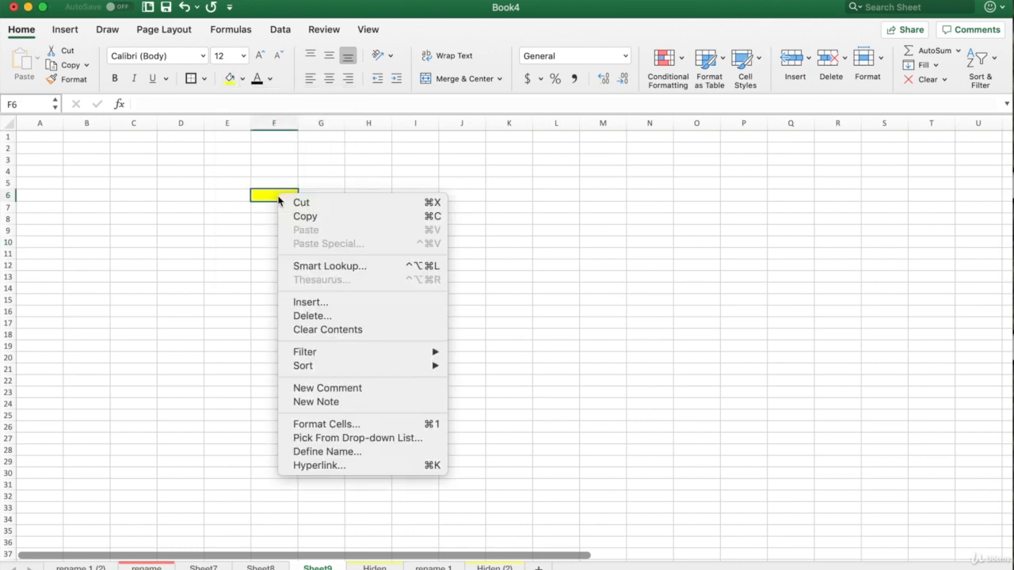
{"action": "left_click", "coordinate": [311, 220]}
{"action": "left_click", "coordinate": [368, 199]}
{"action": "right_click", "coordinate": [368, 199]}
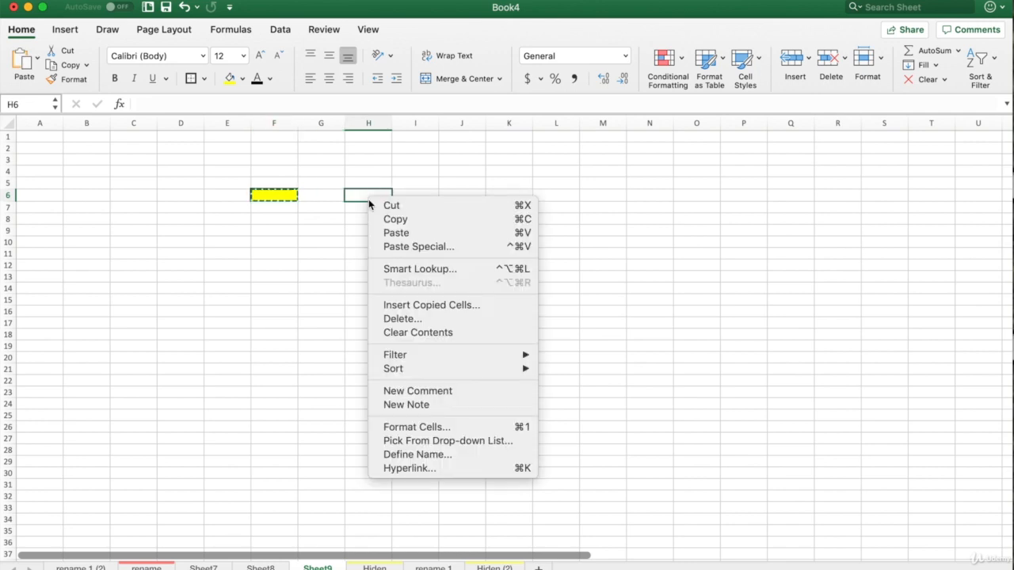
{"action": "left_click", "coordinate": [407, 233]}
{"action": "left_click", "coordinate": [475, 207]}
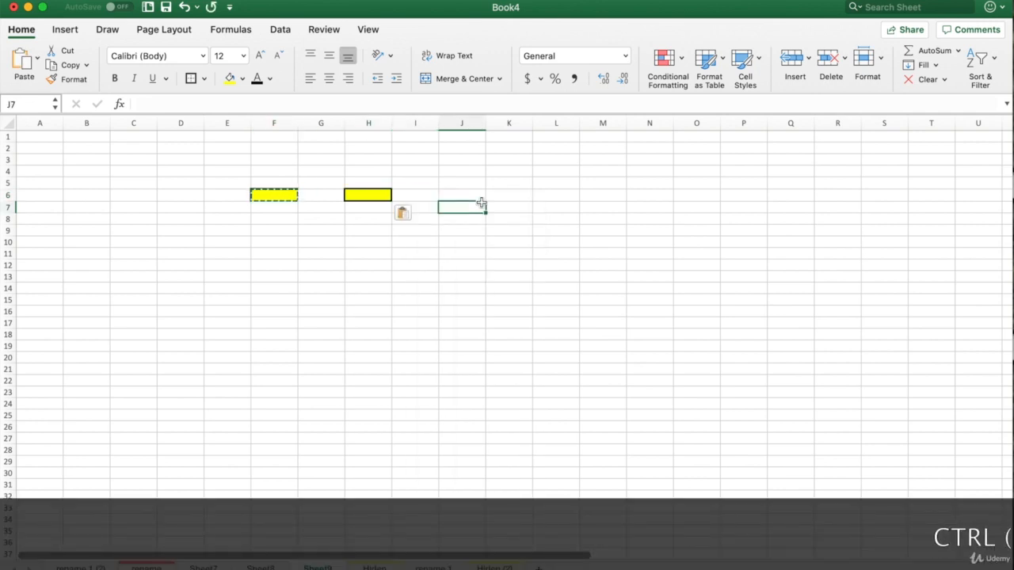
Copy cell H6 and paste it into cell J6
{"action": "left_click", "coordinate": [476, 198]}
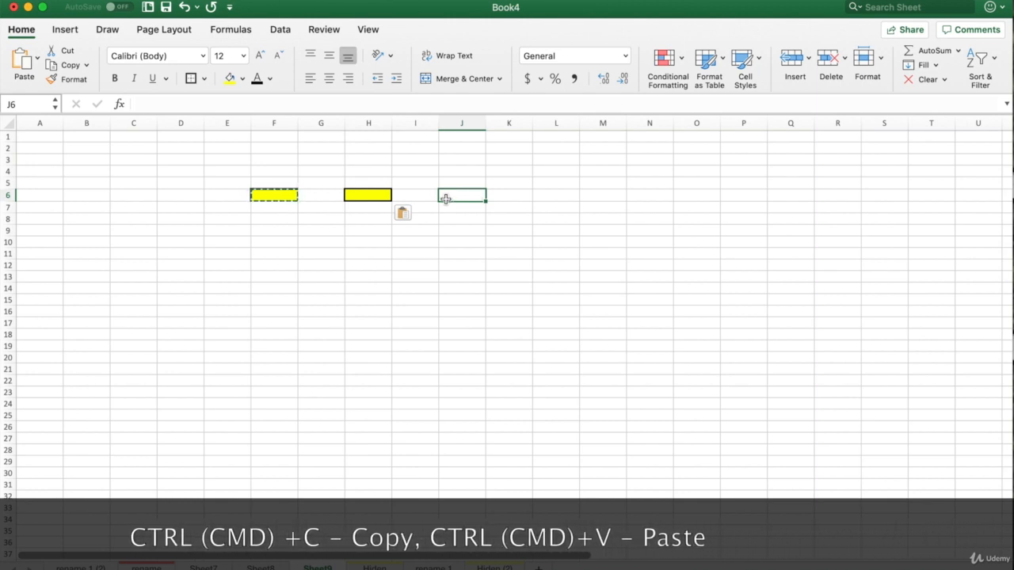
{"action": "left_click", "coordinate": [367, 195]}
{"action": "key", "text": "super+c"}
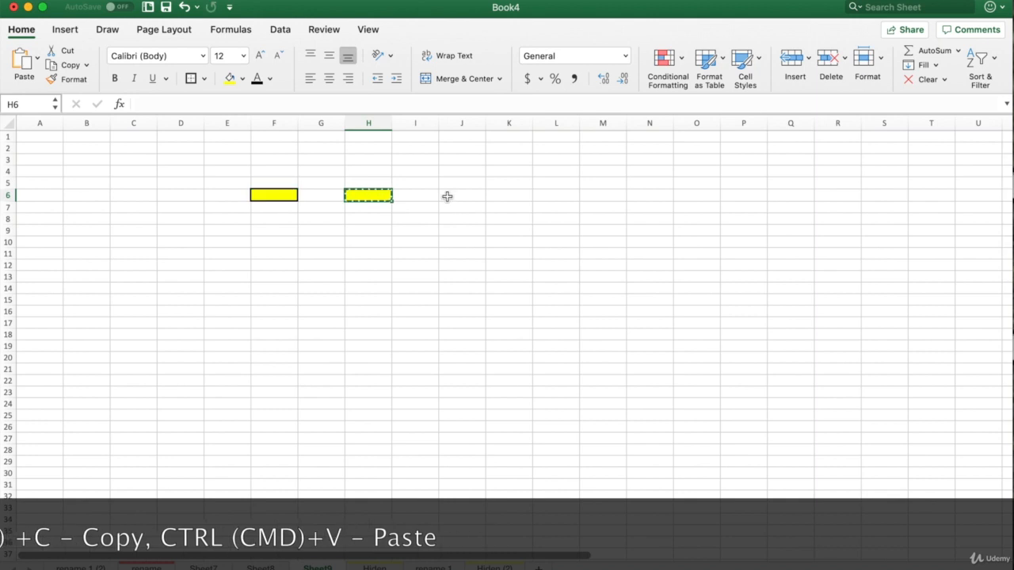
{"action": "left_click", "coordinate": [451, 196]}
{"action": "key", "text": "super+v"}
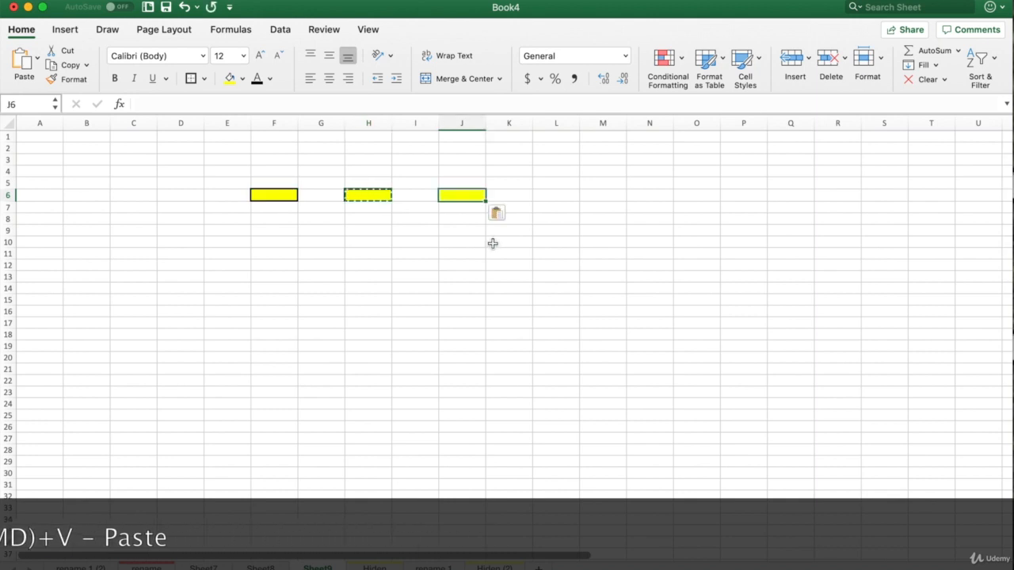
{"action": "left_click", "coordinate": [492, 243]}
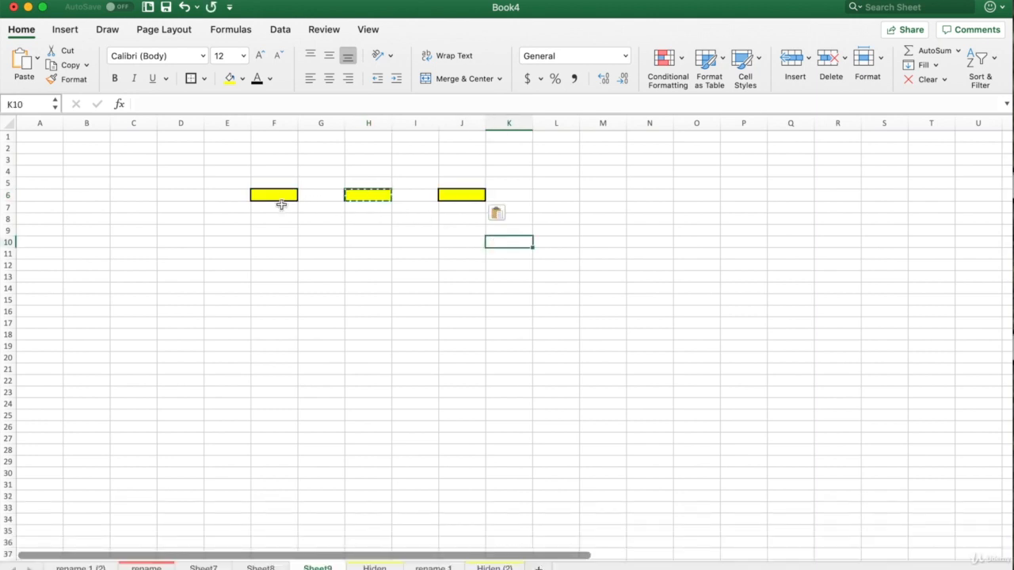
Cut the yellow bordered cell F6 and paste it into cell F9
{"action": "left_click", "coordinate": [275, 198]}
{"action": "right_click", "coordinate": [275, 199]}
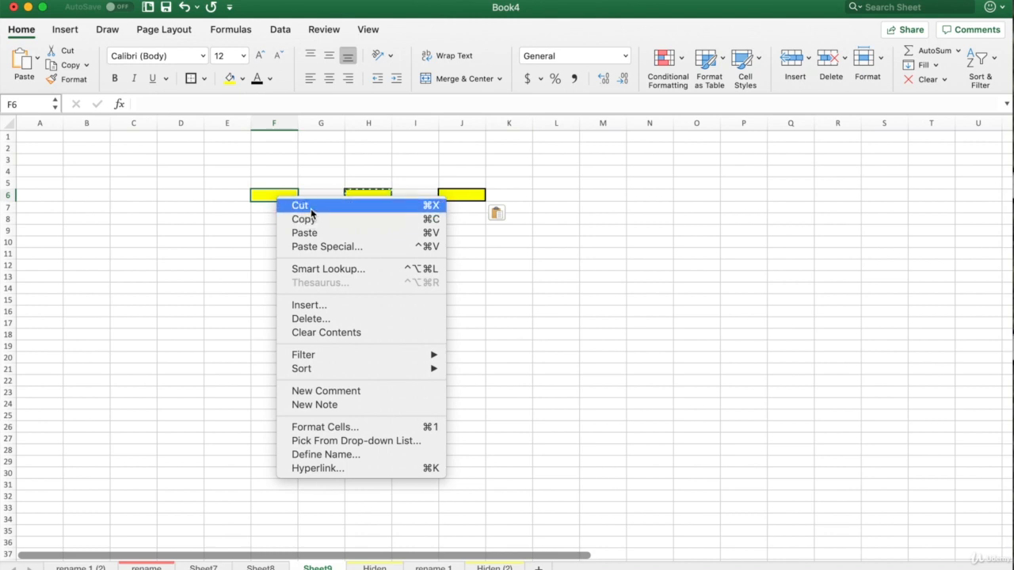
{"action": "left_click", "coordinate": [287, 204]}
{"action": "right_click", "coordinate": [286, 232]}
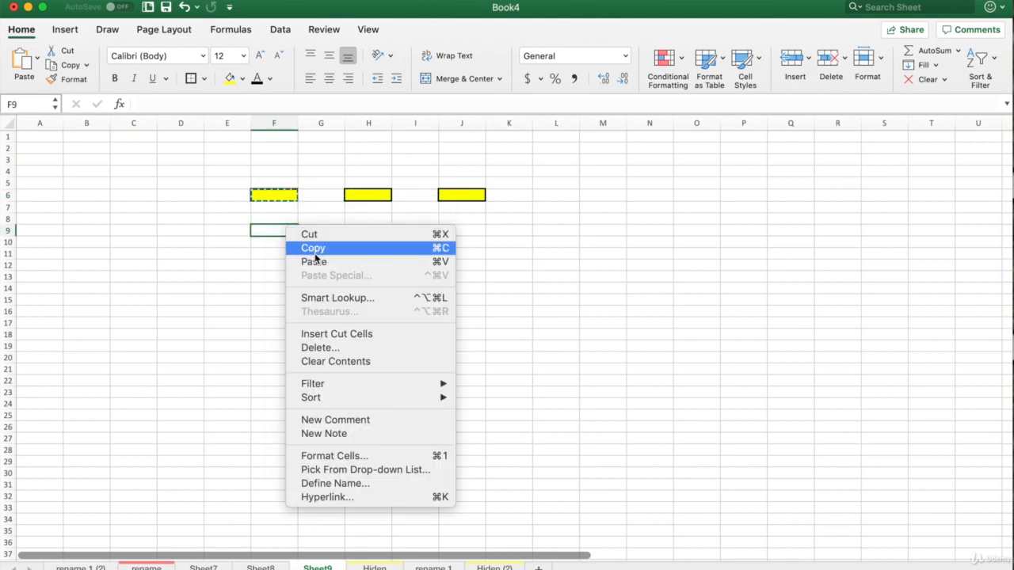
{"action": "left_click", "coordinate": [314, 262]}
Copy the empty formatted cell F9 and use Paste Special to paste only its formulas into cell H10
{"action": "right_click", "coordinate": [295, 229]}
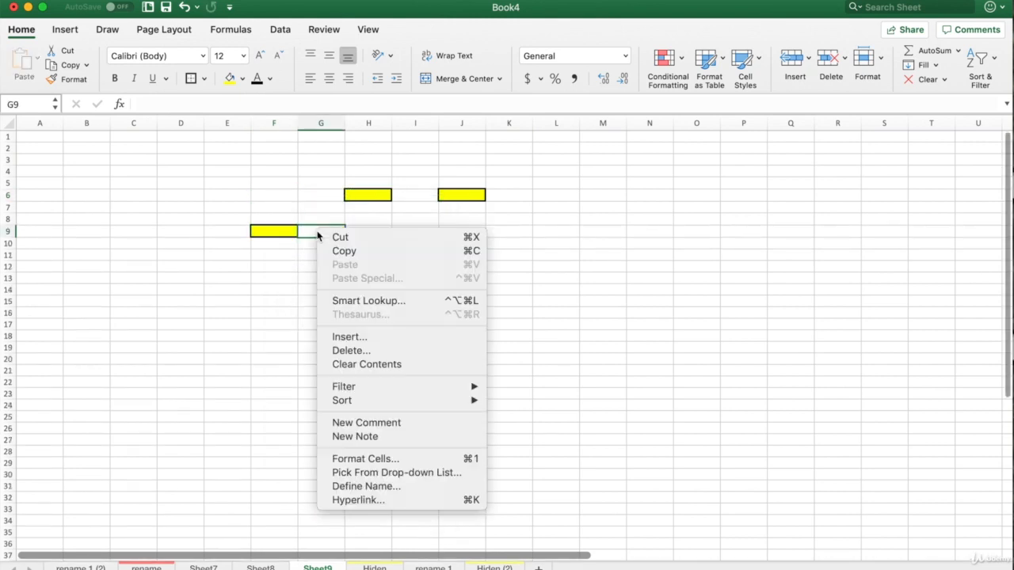
{"action": "left_click", "coordinate": [312, 245]}
{"action": "left_click", "coordinate": [383, 246]}
{"action": "right_click", "coordinate": [383, 245]}
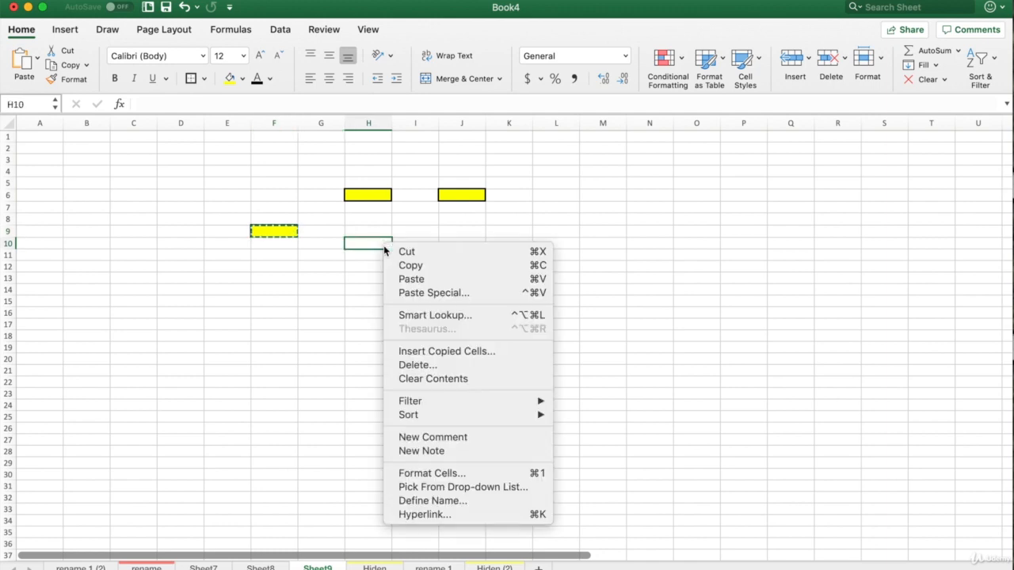
{"action": "left_click", "coordinate": [431, 293]}
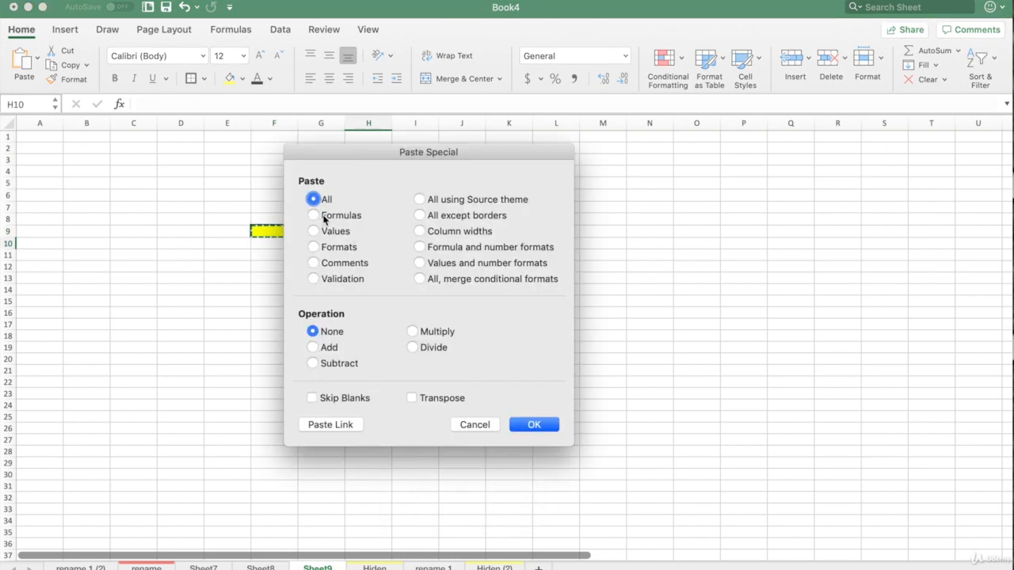
{"action": "left_click", "coordinate": [320, 216]}
{"action": "left_click", "coordinate": [533, 425]}
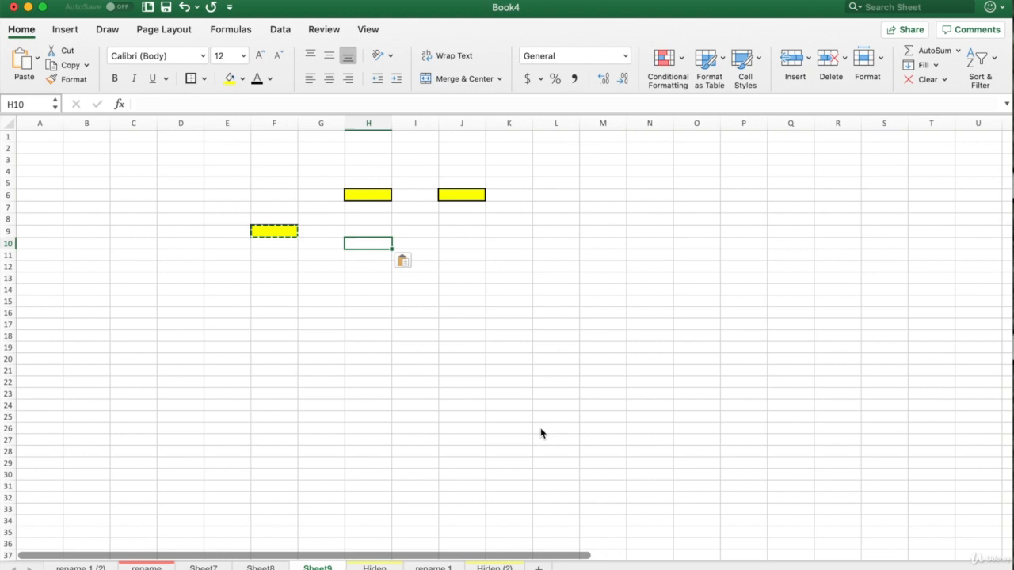
Enter the formula =1+1 in the yellow cell F9
{"action": "left_click", "coordinate": [353, 287]}
{"action": "left_click", "coordinate": [289, 251]}
{"action": "left_click", "coordinate": [274, 230]}
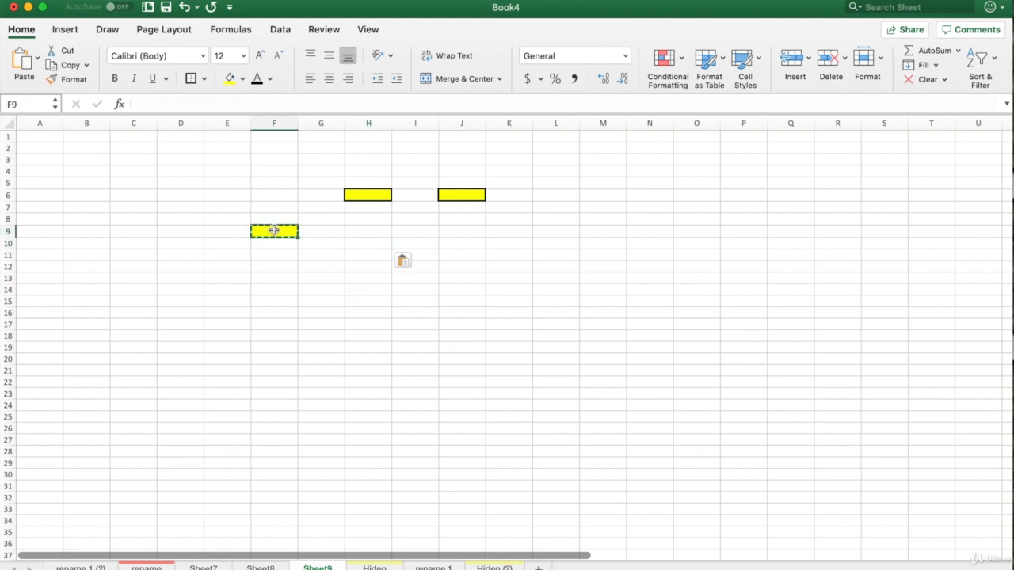
{"action": "type", "text": "="}
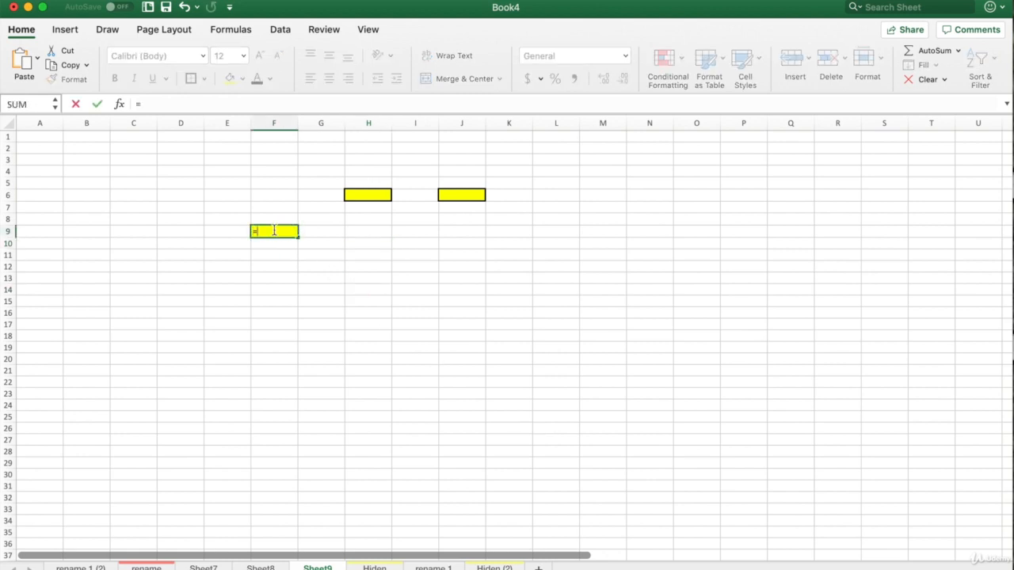
{"action": "key", "text": "BackSpace"}
{"action": "type", "text": "=1+1"}
{"action": "key", "text": "Return"}
Copy cell F9 and use Paste Special to paste only its formula into cell H11
{"action": "left_click", "coordinate": [274, 230]}
{"action": "right_click", "coordinate": [281, 232]}
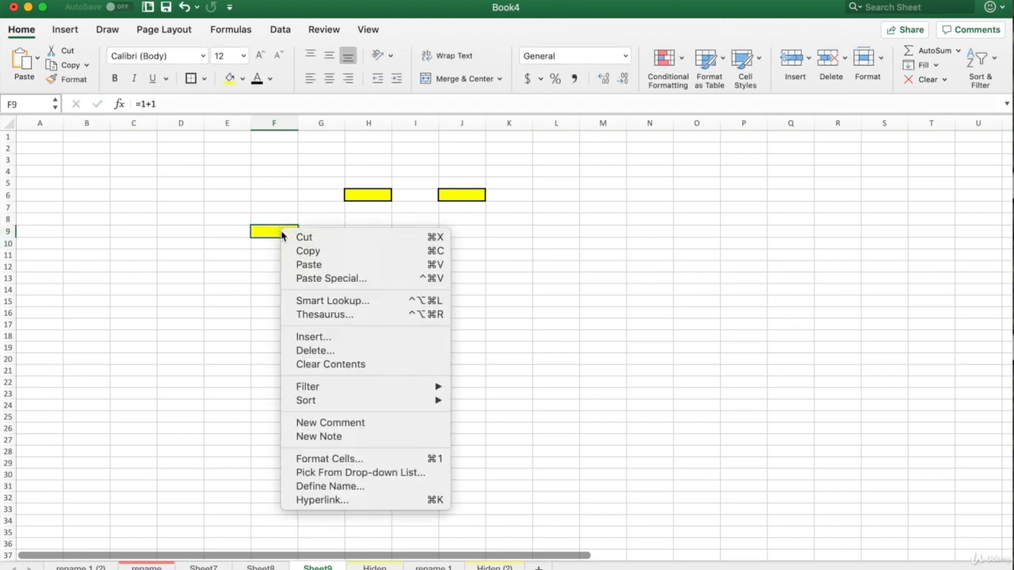
{"action": "left_click", "coordinate": [319, 252]}
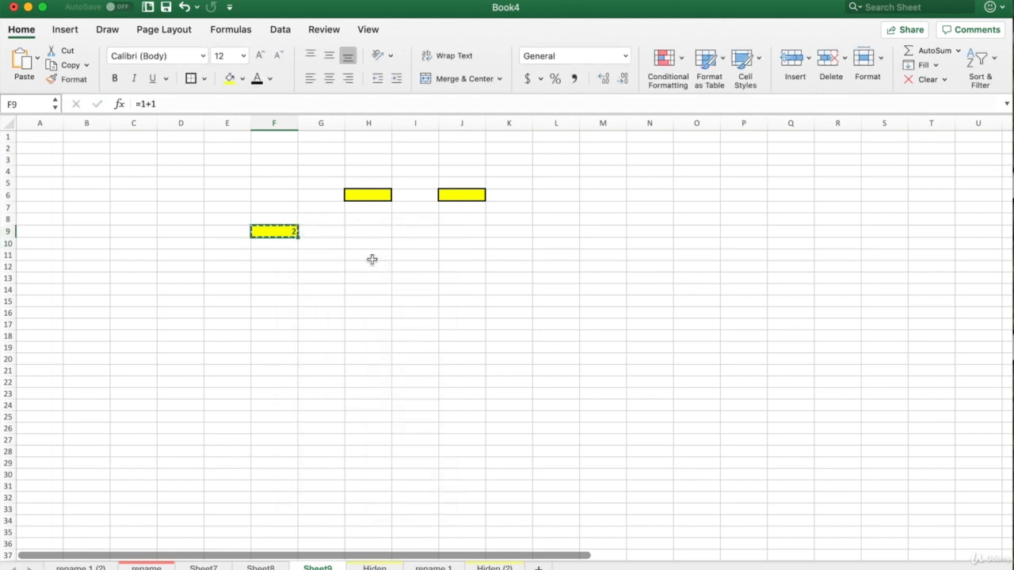
{"action": "right_click", "coordinate": [371, 259]}
{"action": "left_click", "coordinate": [400, 306]}
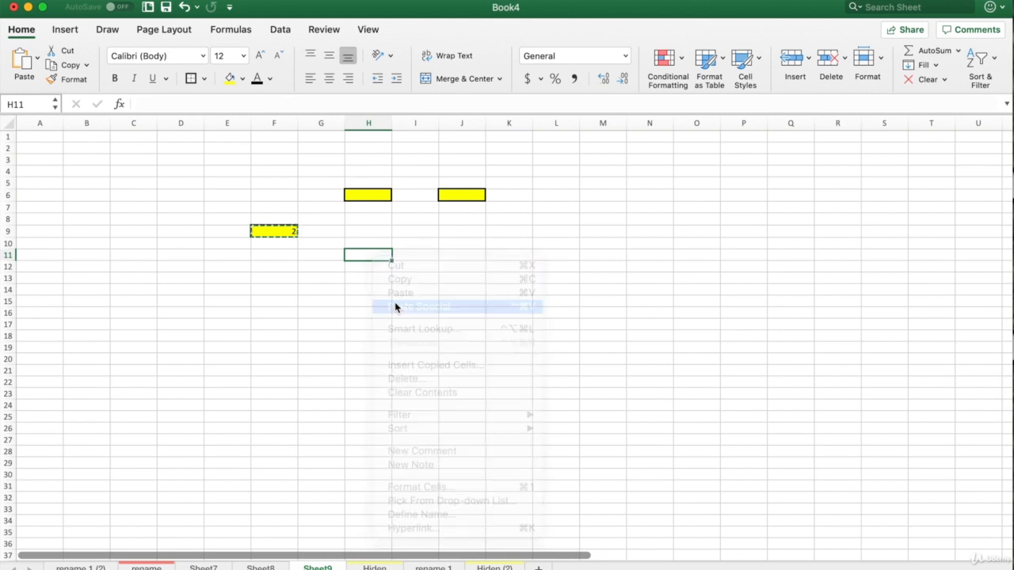
{"action": "left_click", "coordinate": [267, 204]}
{"action": "left_click", "coordinate": [462, 407]}
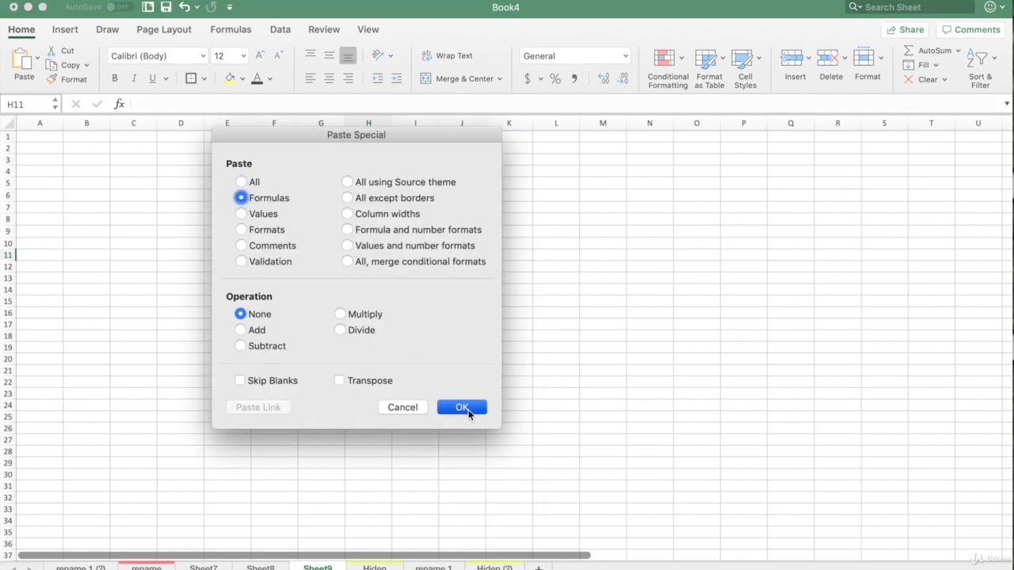
{"action": "right_click", "coordinate": [312, 317]}
{"action": "left_click", "coordinate": [298, 283]}
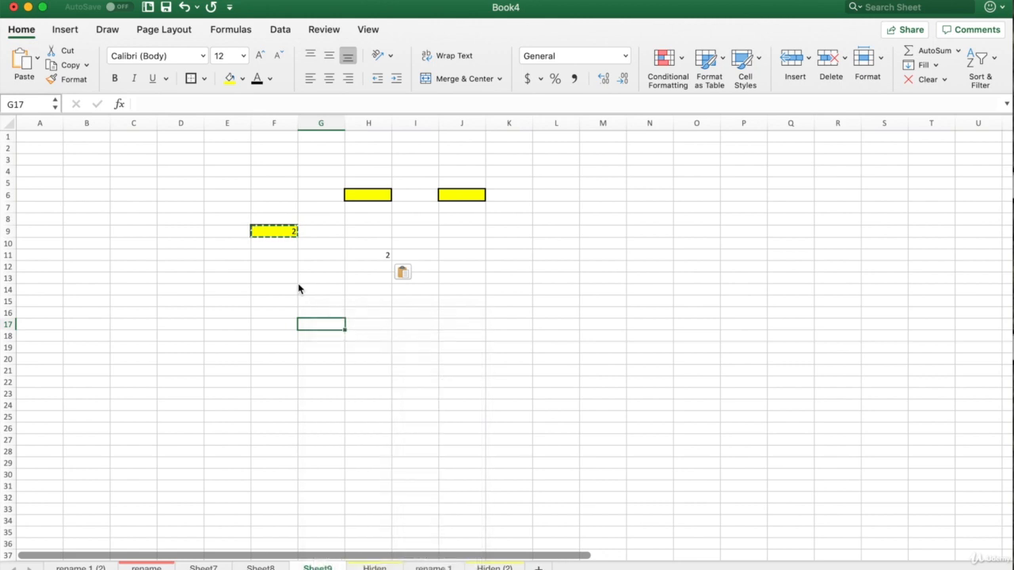
{"action": "right_click", "coordinate": [298, 283]}
{"action": "left_click", "coordinate": [264, 270]}
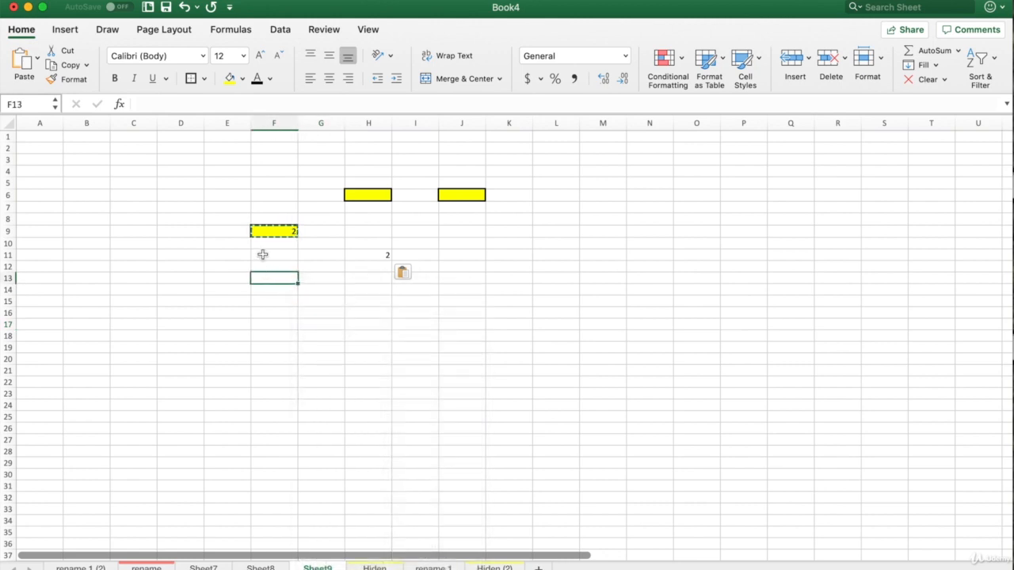
Format the empty cell F11 with the Number category and 2 decimal places
{"action": "left_click", "coordinate": [262, 253]}
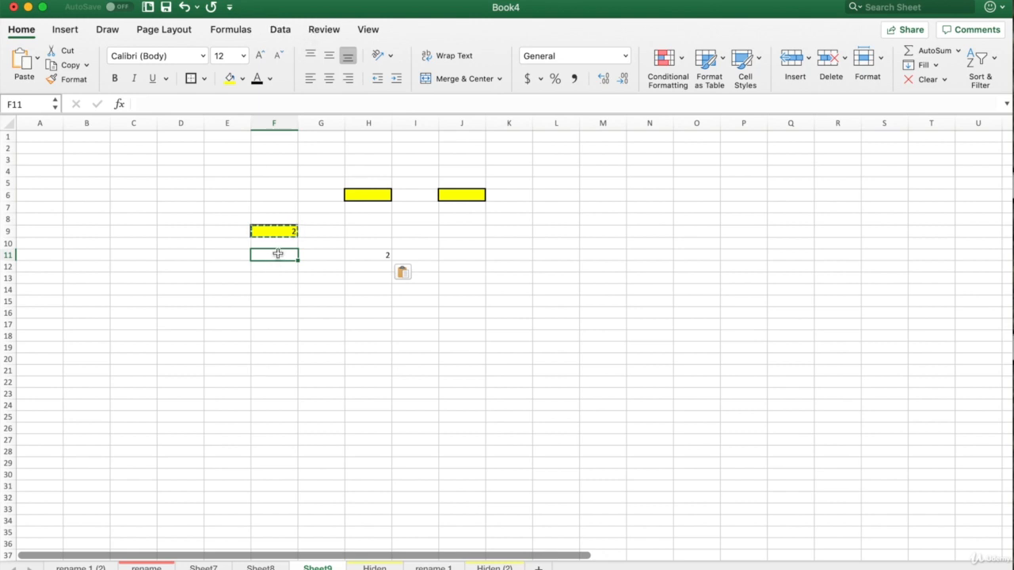
{"action": "right_click", "coordinate": [278, 252]}
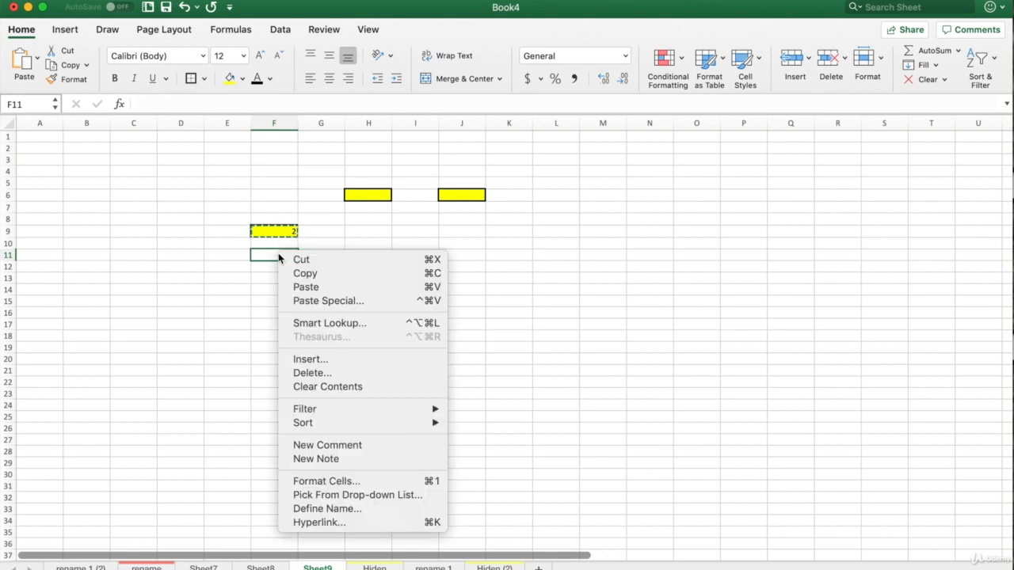
{"action": "left_click", "coordinate": [387, 481]}
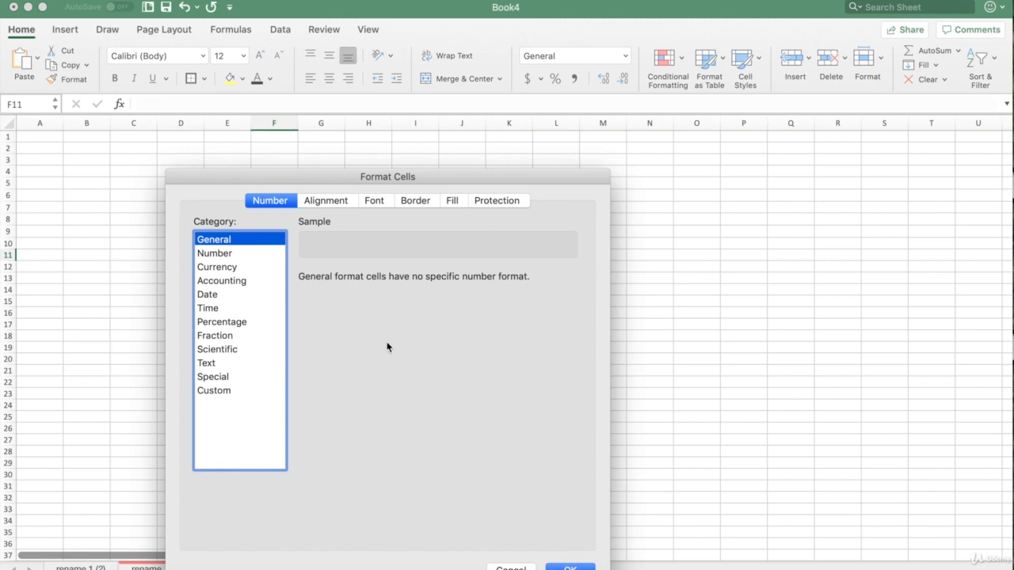
{"action": "left_click_drag", "start_coordinate": [215, 167], "coordinate": [479, 154]}
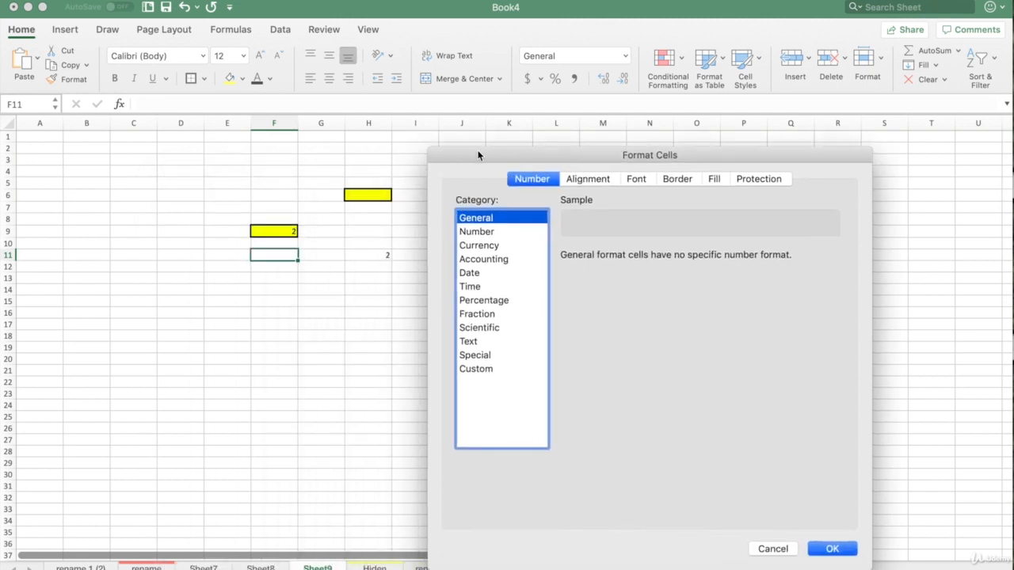
{"action": "left_click", "coordinate": [496, 232]}
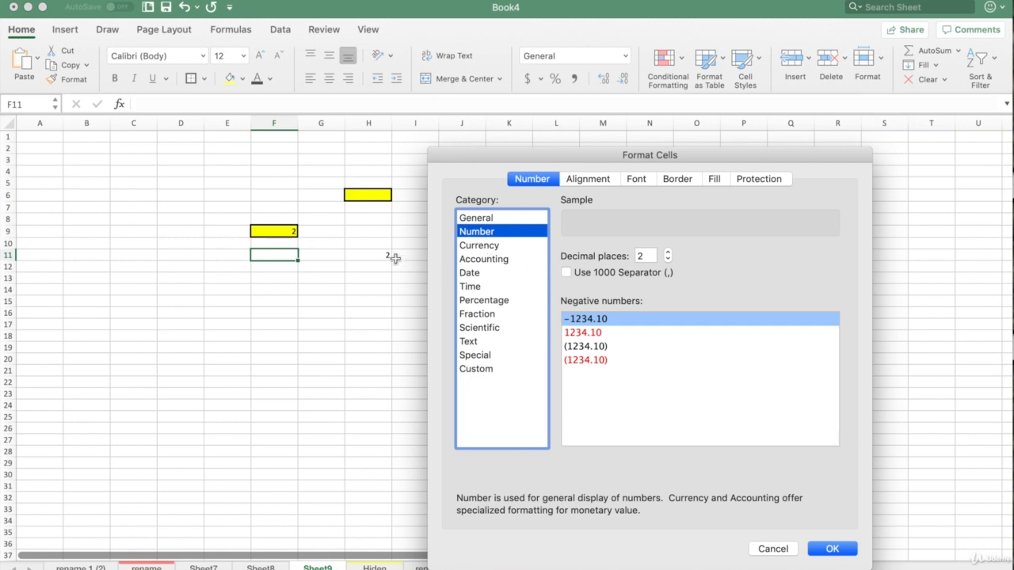
{"action": "left_click", "coordinate": [832, 548]}
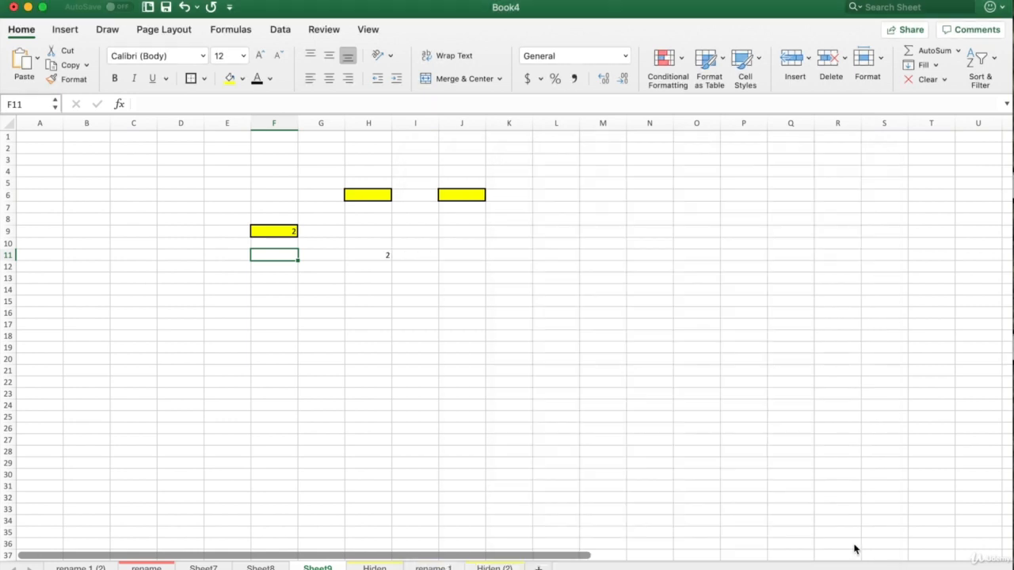
Enter the number 12345 in cell F12
{"action": "left_click", "coordinate": [290, 270]}
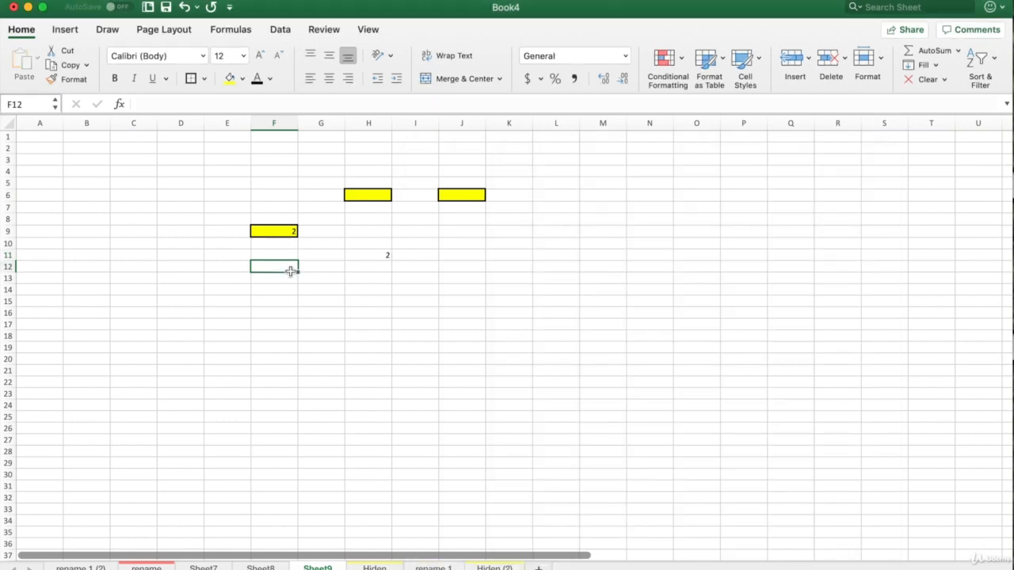
{"action": "type", "text": "12345"}
{"action": "left_click", "coordinate": [282, 322]}
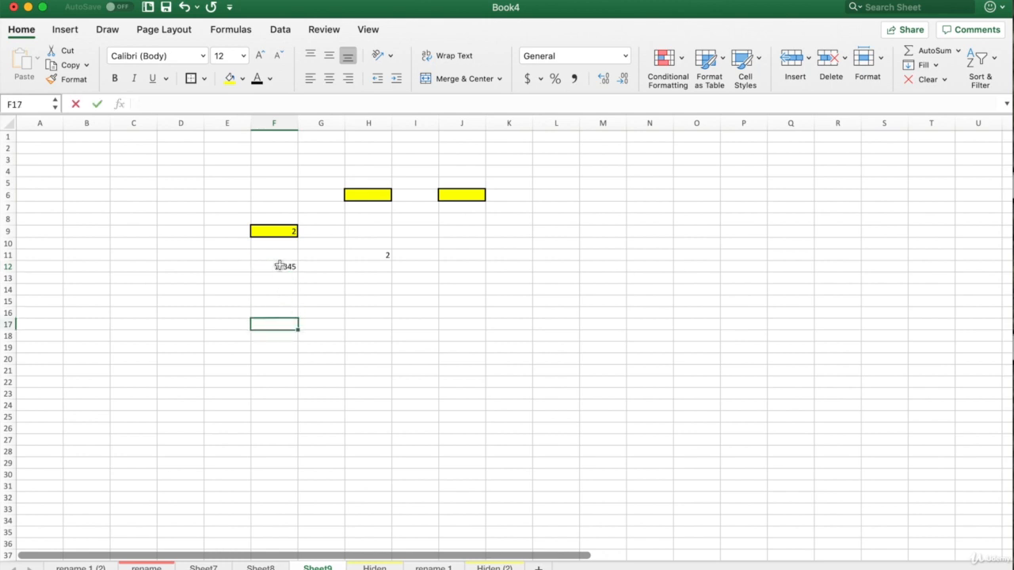
Open the cell formatting options for cell F12 and choose the Number category
{"action": "left_click", "coordinate": [279, 266]}
{"action": "right_click", "coordinate": [280, 266]}
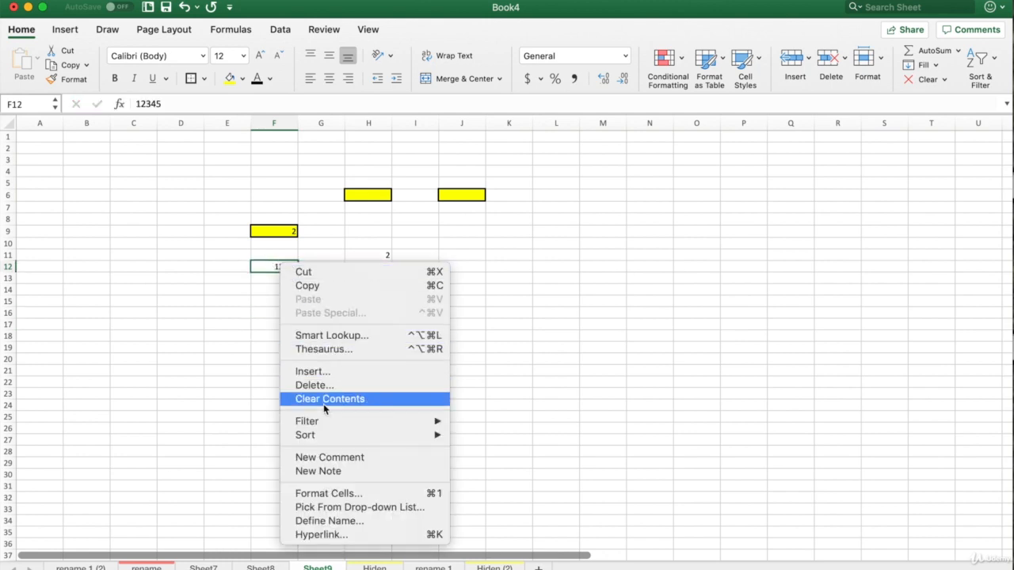
{"action": "left_click", "coordinate": [326, 491]}
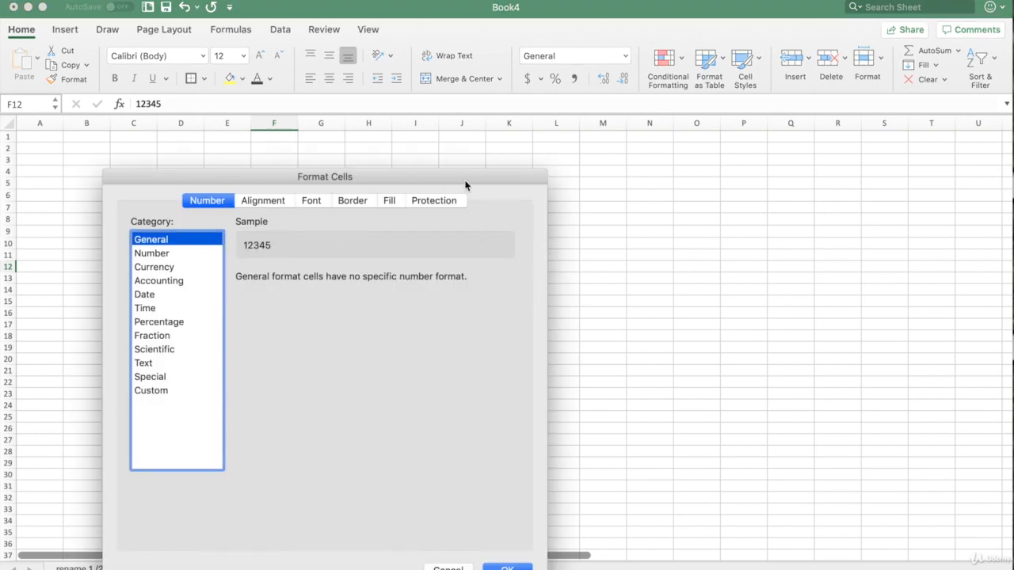
{"action": "left_click_drag", "start_coordinate": [466, 185], "coordinate": [710, 147]}
{"action": "left_click", "coordinate": [424, 220]}
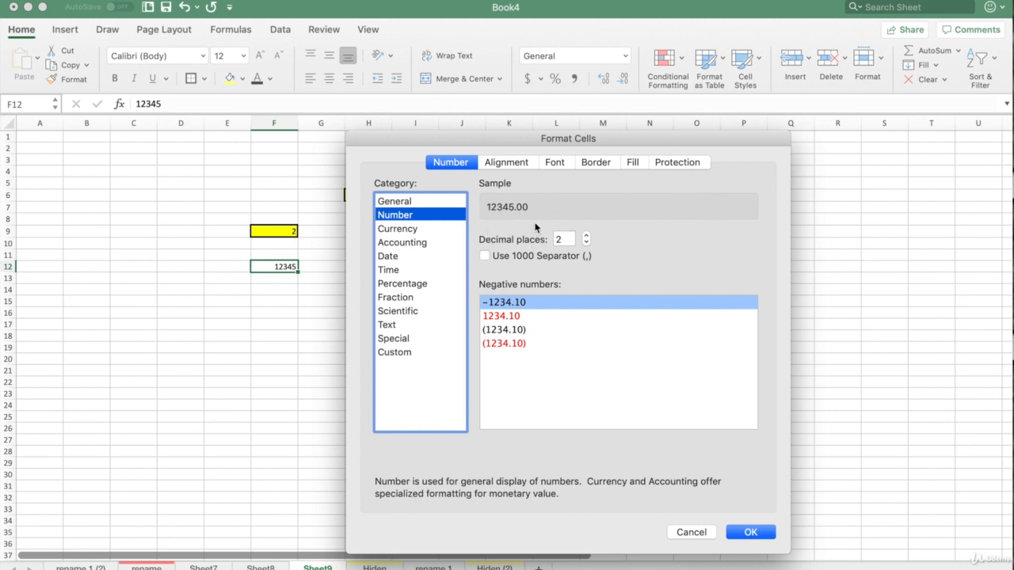
Try different decimal place settings for cell F12's number format, going up to 6
{"action": "left_click", "coordinate": [587, 241]}
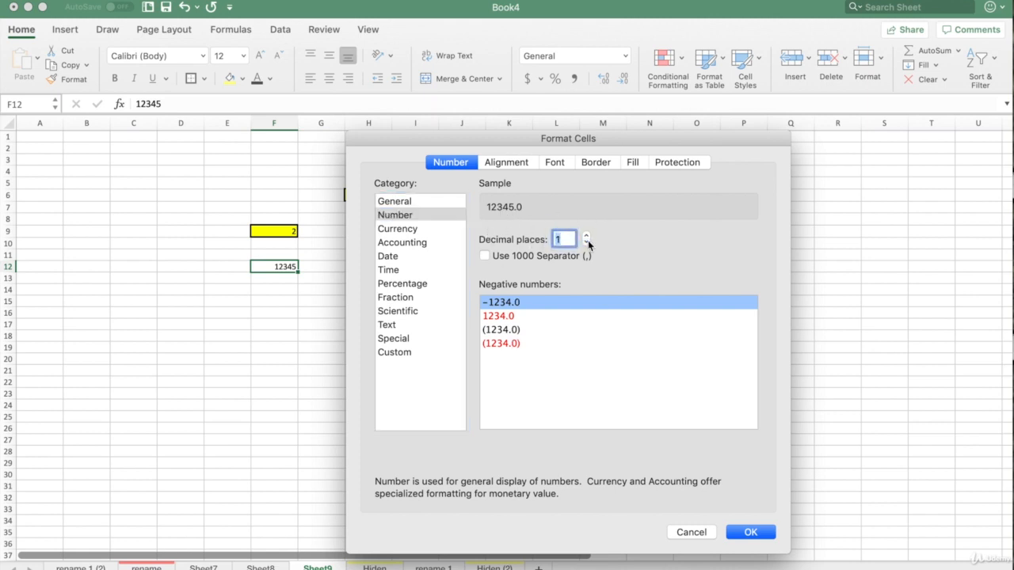
{"action": "left_click", "coordinate": [586, 235]}
{"action": "left_click", "coordinate": [586, 236]}
{"action": "left_click", "coordinate": [586, 235]}
{"action": "left_click", "coordinate": [586, 236]}
{"action": "left_click", "coordinate": [586, 235]}
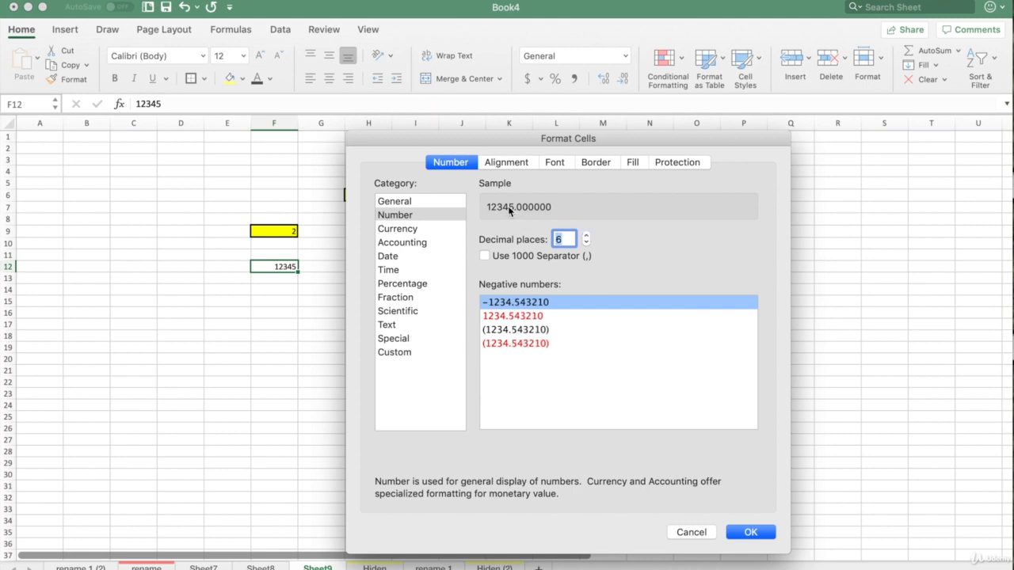
Reduce the decimal places of cell F12's number format to 0
{"action": "left_click", "coordinate": [586, 242]}
{"action": "left_click", "coordinate": [586, 243]}
{"action": "left_click", "coordinate": [586, 243]}
{"action": "left_click", "coordinate": [586, 242]}
{"action": "left_click", "coordinate": [586, 243]}
{"action": "left_click", "coordinate": [586, 242]}
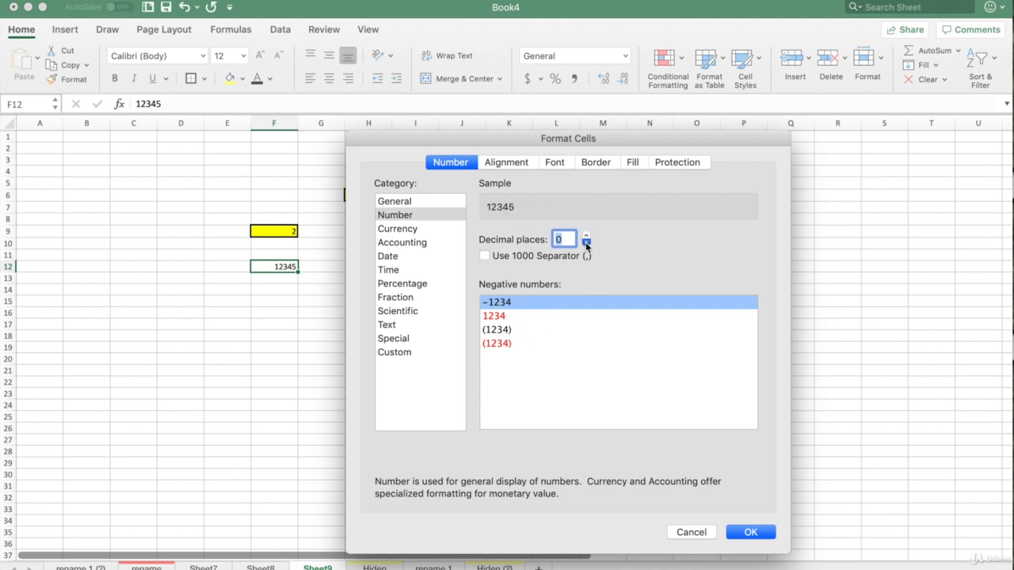
Switch cell F12's format to Currency and try the symbols $ French (Canada) and C$ Spanish (Nicaragua)
{"action": "left_click", "coordinate": [405, 229]}
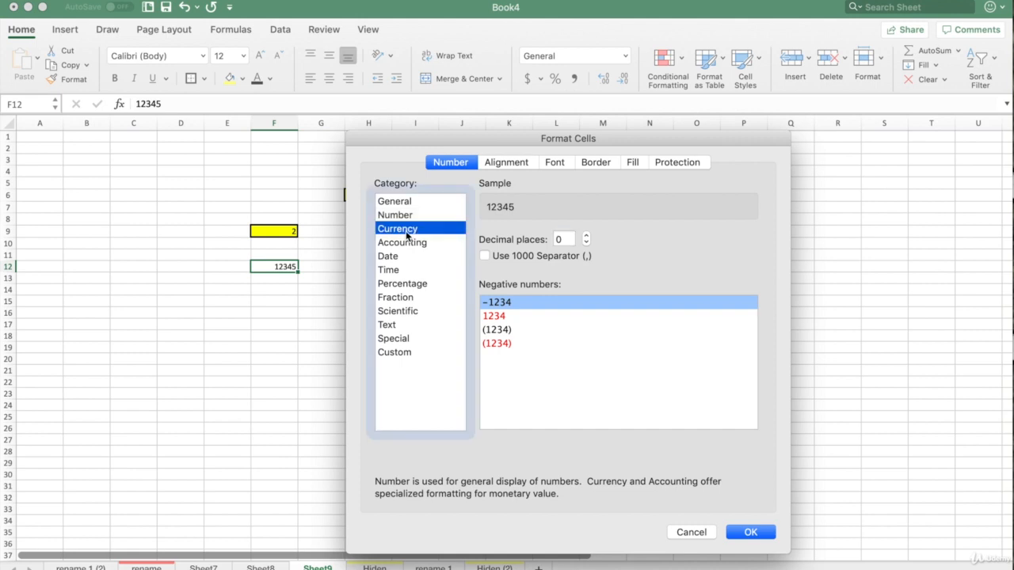
{"action": "left_click", "coordinate": [753, 260]}
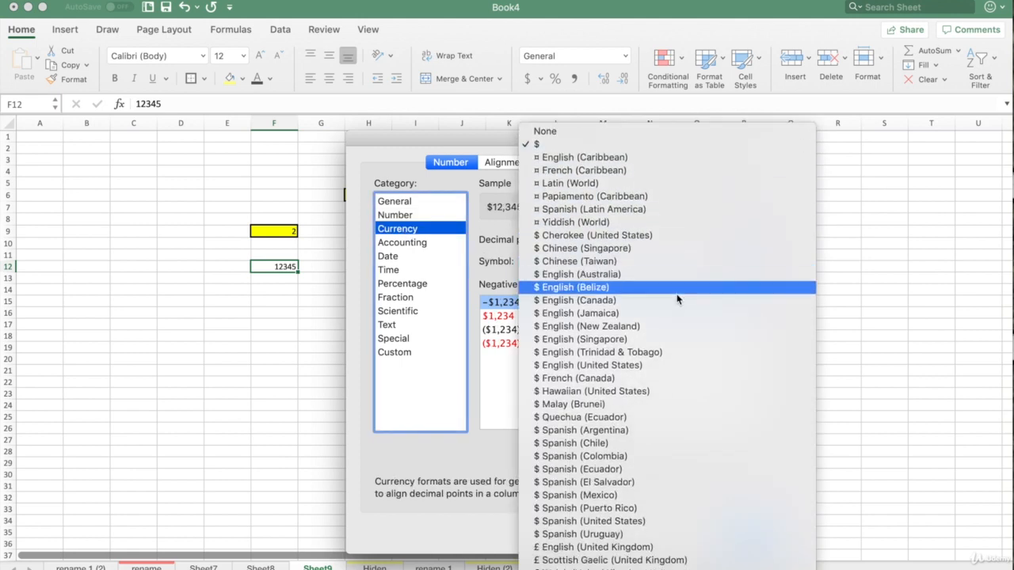
{"action": "left_click", "coordinate": [638, 384]}
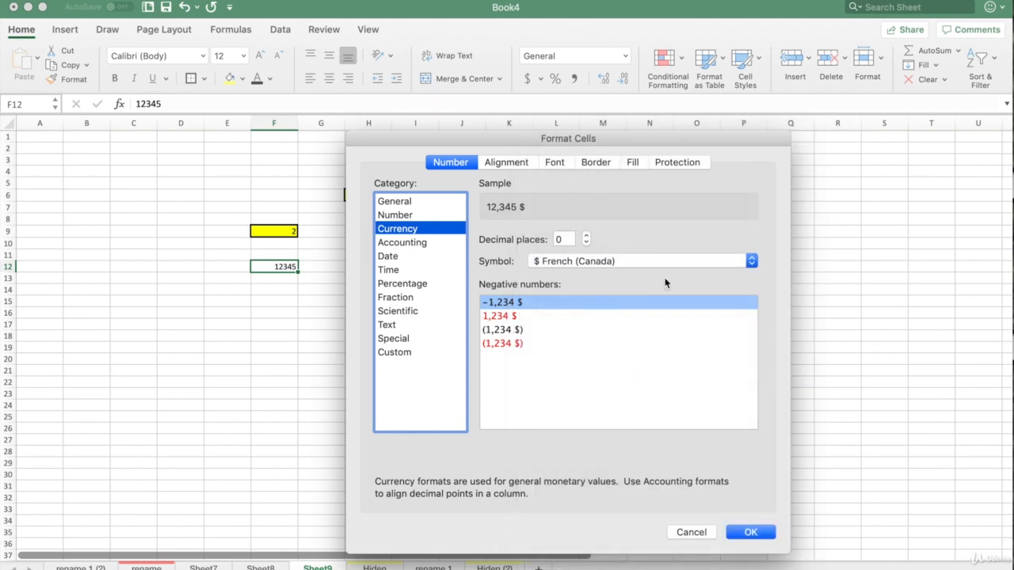
{"action": "left_click", "coordinate": [753, 260]}
{"action": "scroll", "coordinate": [700, 268], "scroll_direction": "down", "scroll_amount": 10}
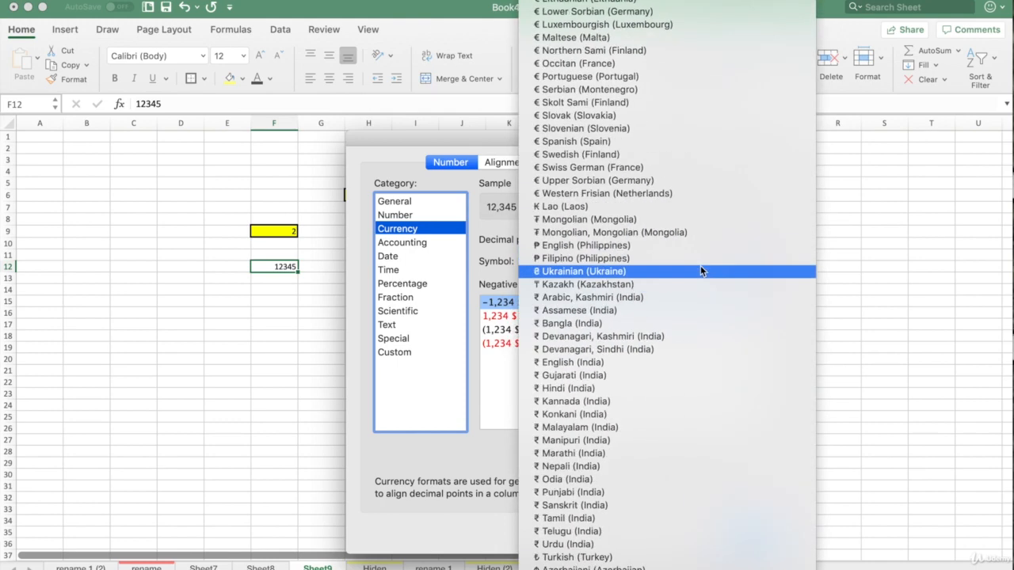
{"action": "left_click", "coordinate": [618, 403]}
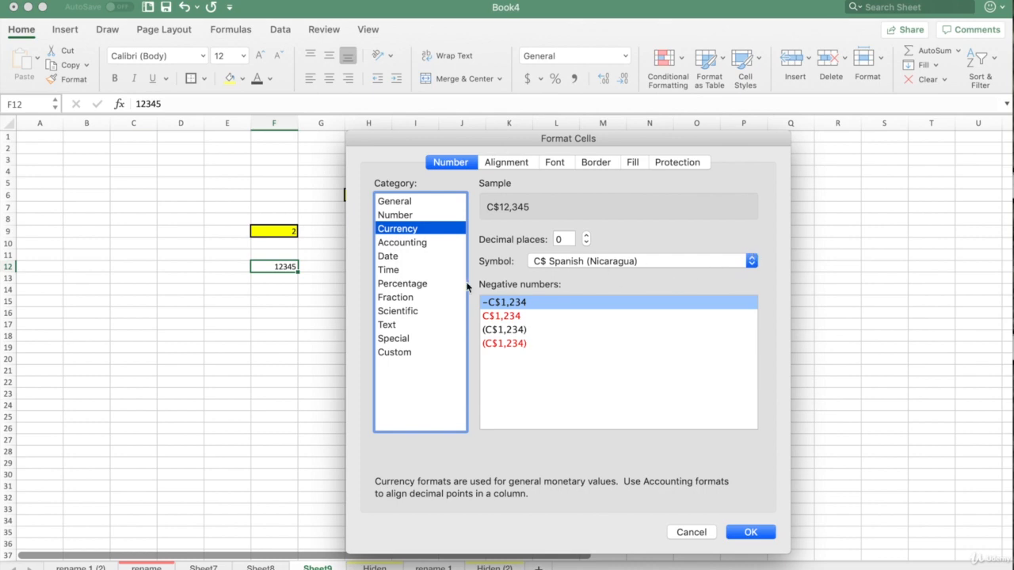
Set the currency symbol back to plain $ and switch cell F12's format to the Accounting category
{"action": "left_click", "coordinate": [751, 261]}
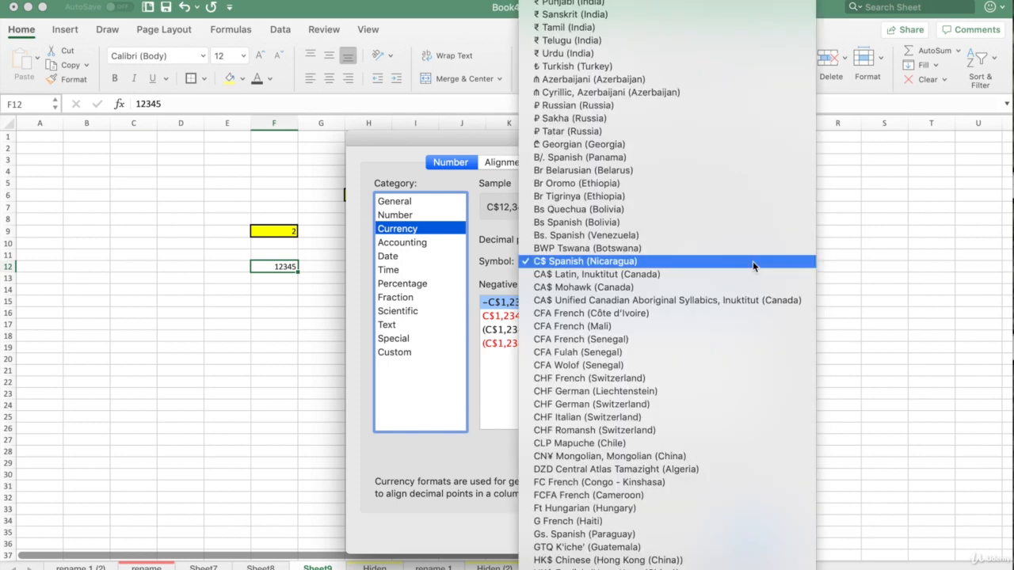
{"action": "scroll", "coordinate": [695, 291], "scroll_direction": "up", "scroll_amount": 15}
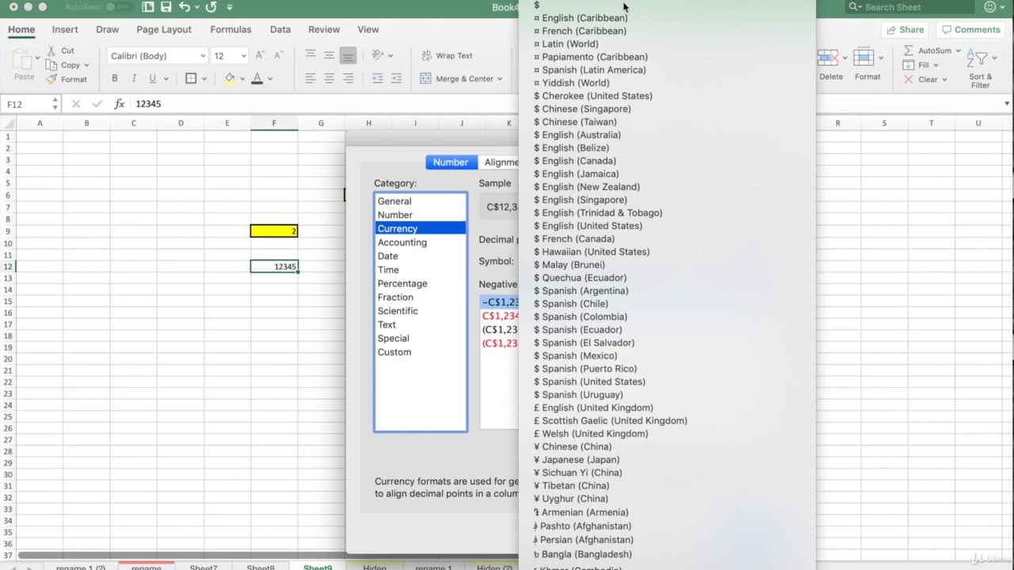
{"action": "left_click", "coordinate": [623, 7]}
{"action": "left_click", "coordinate": [417, 244]}
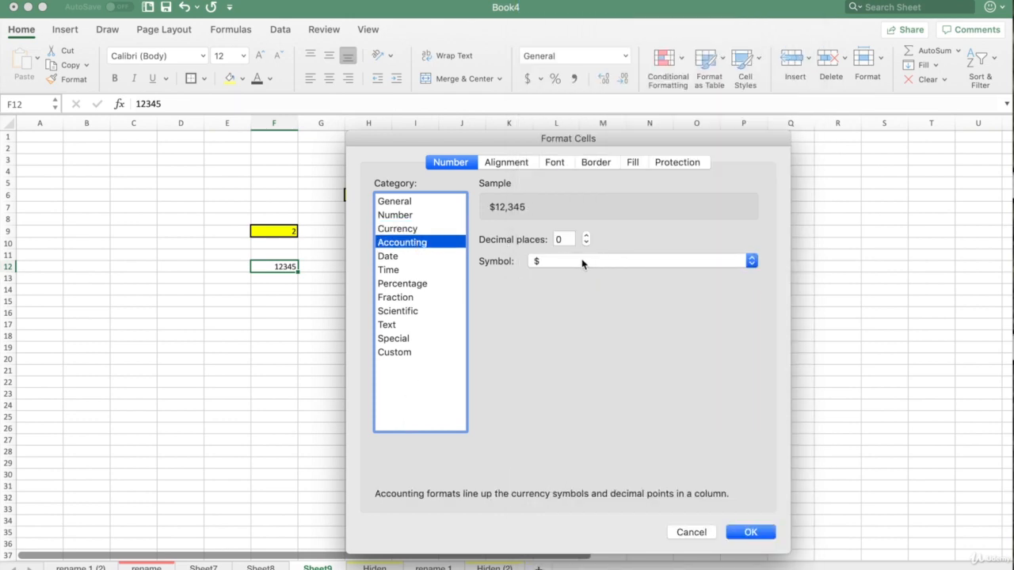
Preview several Date format types for cell F12, including Wednesday, March 14, 2012, 2012-03-14, 3/14 and Mar-12
{"action": "left_click", "coordinate": [404, 258]}
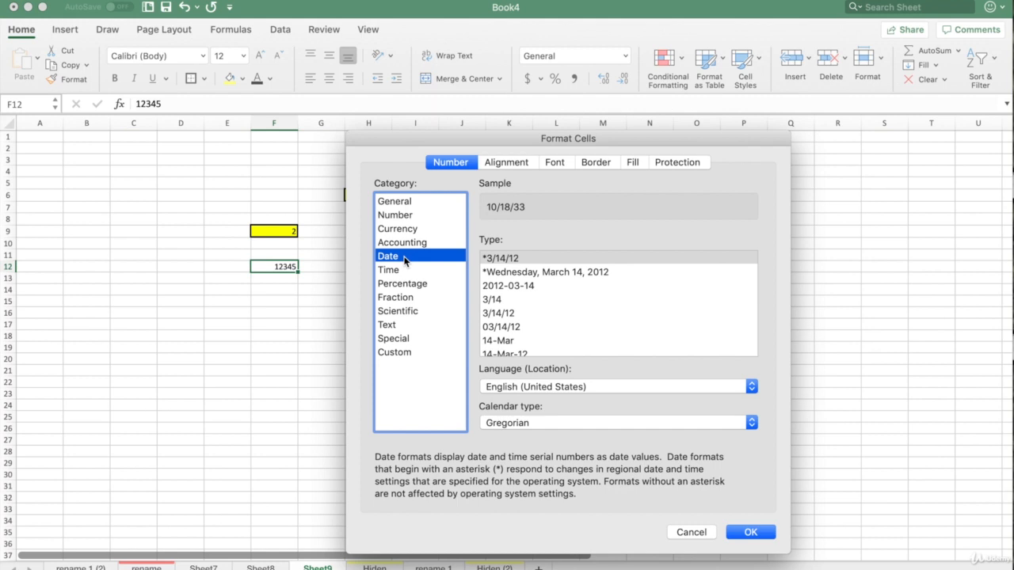
{"action": "left_click", "coordinate": [520, 289]}
{"action": "left_click", "coordinate": [532, 272]}
{"action": "left_click", "coordinate": [516, 288]}
{"action": "left_click", "coordinate": [503, 301]}
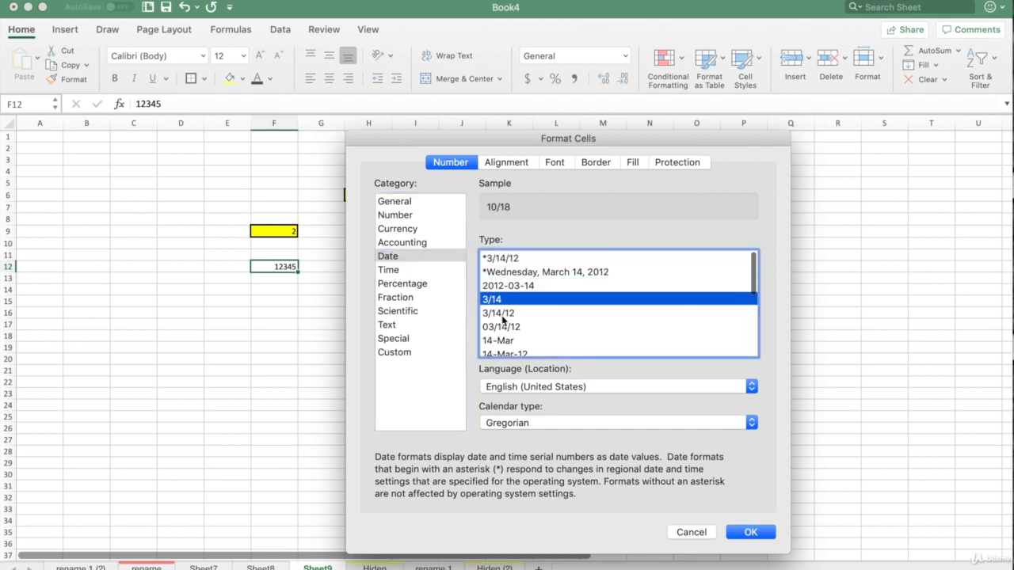
{"action": "left_click", "coordinate": [502, 315]}
{"action": "scroll", "coordinate": [502, 316], "scroll_direction": "down", "scroll_amount": 3}
{"action": "left_click", "coordinate": [502, 326]}
{"action": "left_click", "coordinate": [502, 299]}
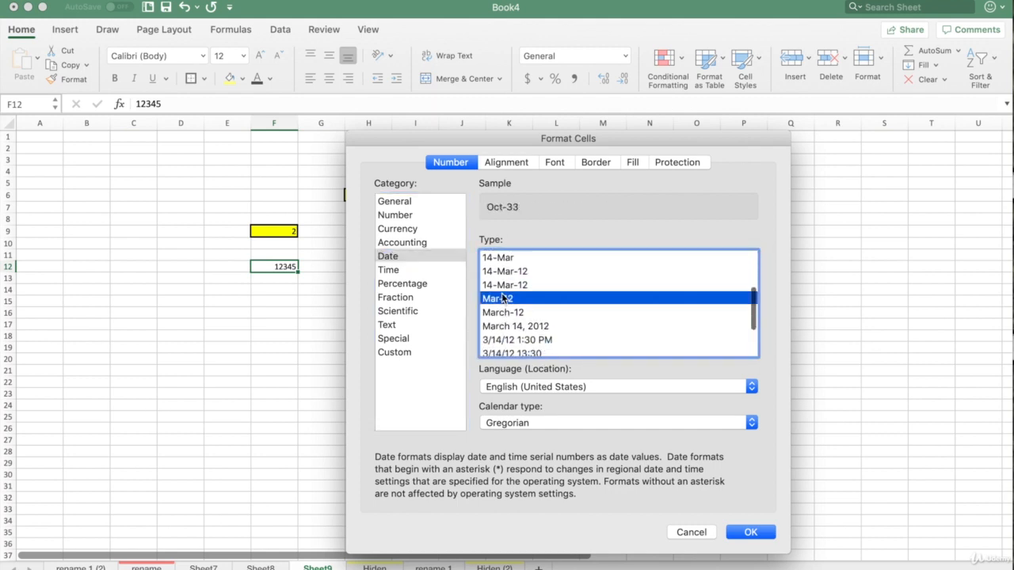
Preview the Time format types for cell F12, including 13:30:55, 1:30 PM, 30:55.2 and 37:30:55, ending on 13:30
{"action": "left_click", "coordinate": [406, 272]}
{"action": "left_click", "coordinate": [508, 301]}
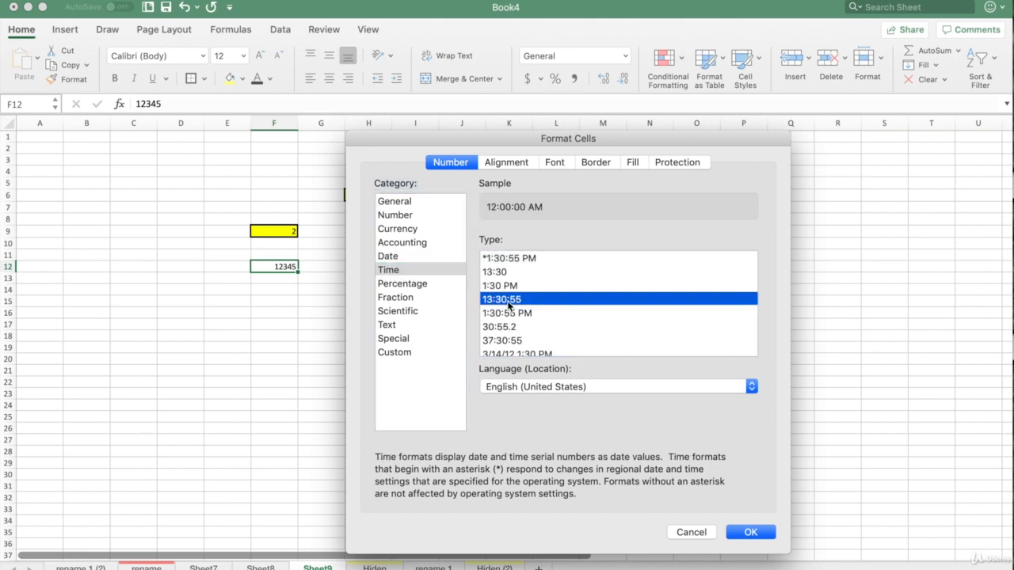
{"action": "left_click", "coordinate": [501, 260]}
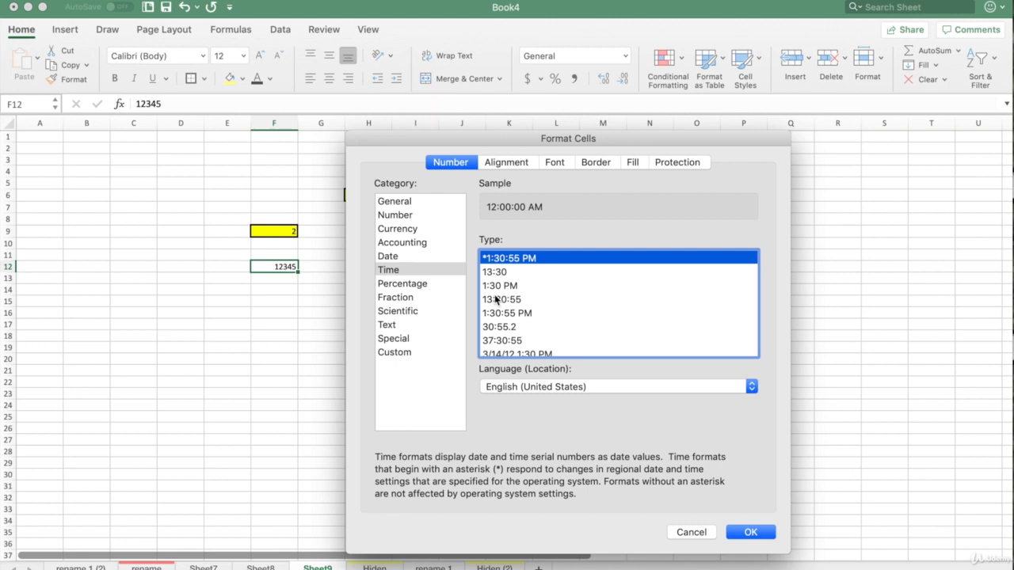
{"action": "left_click", "coordinate": [500, 327]}
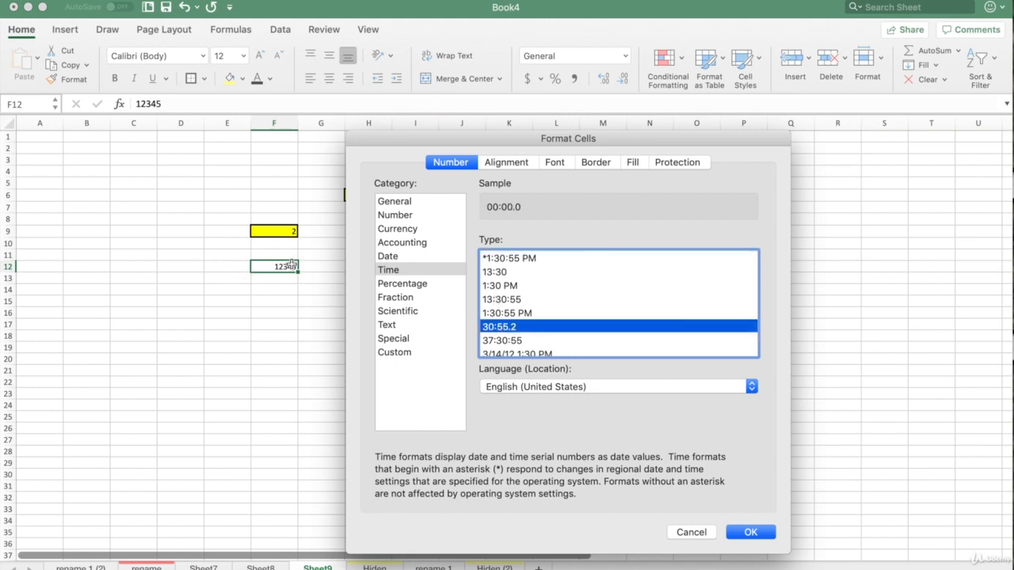
{"action": "left_click", "coordinate": [504, 274]}
{"action": "left_click", "coordinate": [501, 285]}
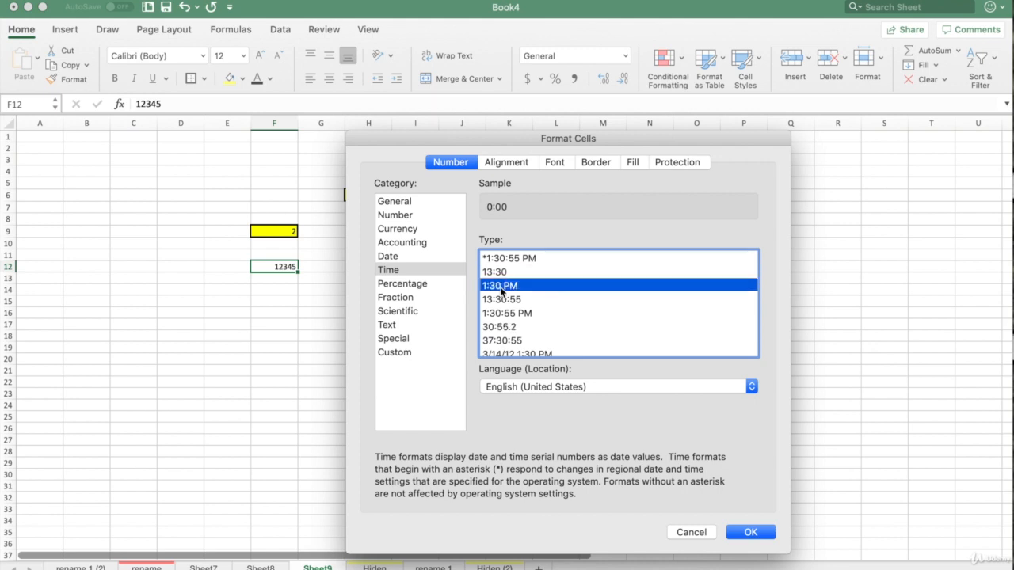
{"action": "left_click", "coordinate": [501, 299]}
{"action": "left_click", "coordinate": [500, 313]}
{"action": "left_click", "coordinate": [500, 327]}
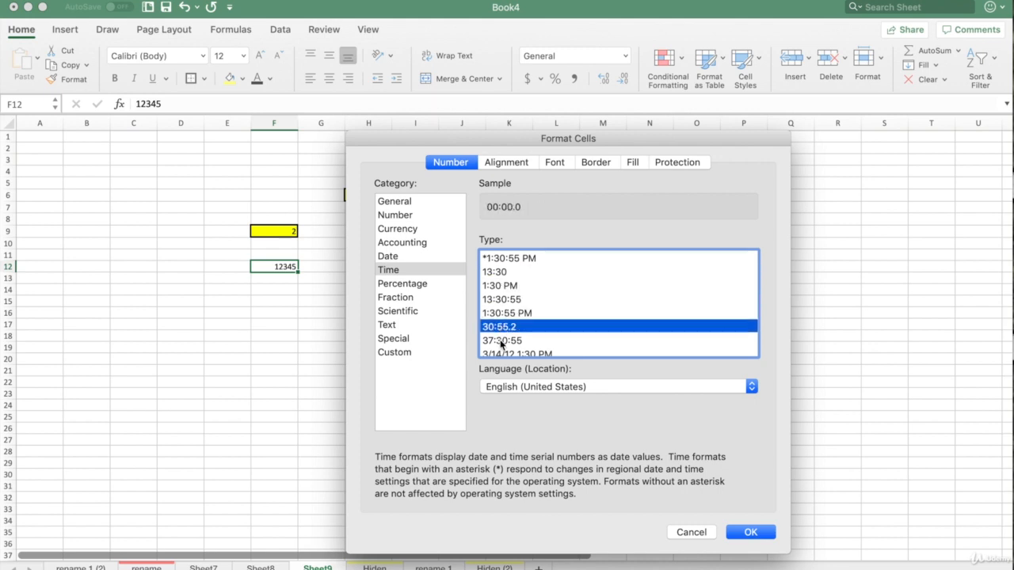
{"action": "left_click", "coordinate": [503, 340]}
{"action": "left_click", "coordinate": [504, 351]}
{"action": "left_click", "coordinate": [504, 301]}
{"action": "left_click", "coordinate": [503, 274]}
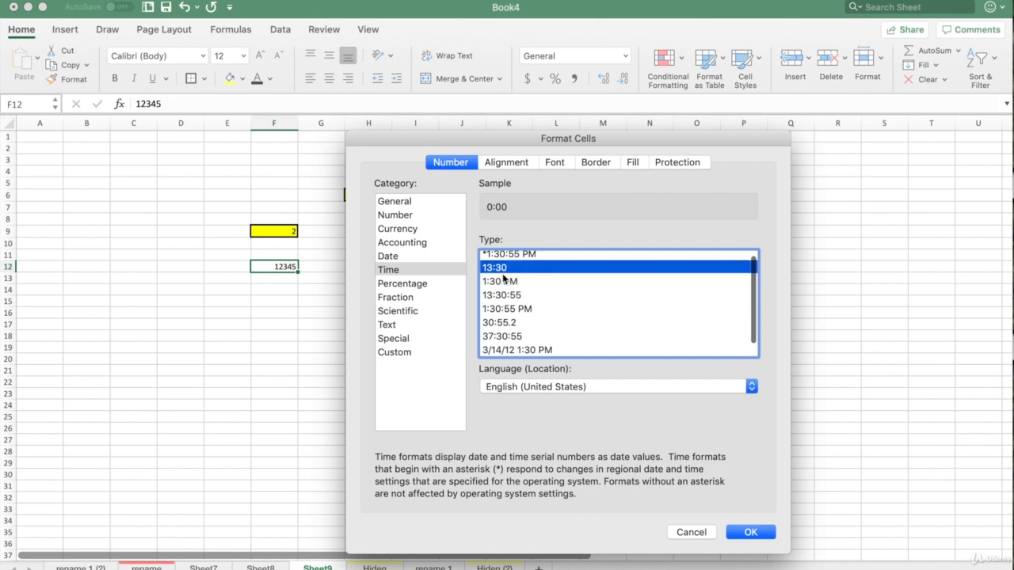
Go through the Percentage, Fraction, Scientific and Text categories for cell F12, ending on Special with Zip Code + 4
{"action": "left_click", "coordinate": [424, 285]}
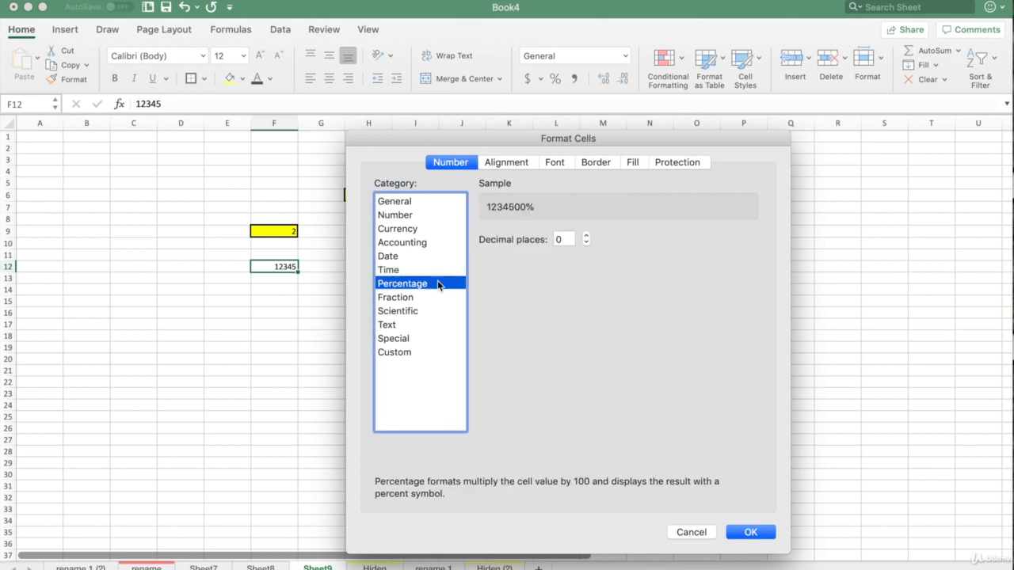
{"action": "left_click", "coordinate": [390, 300]}
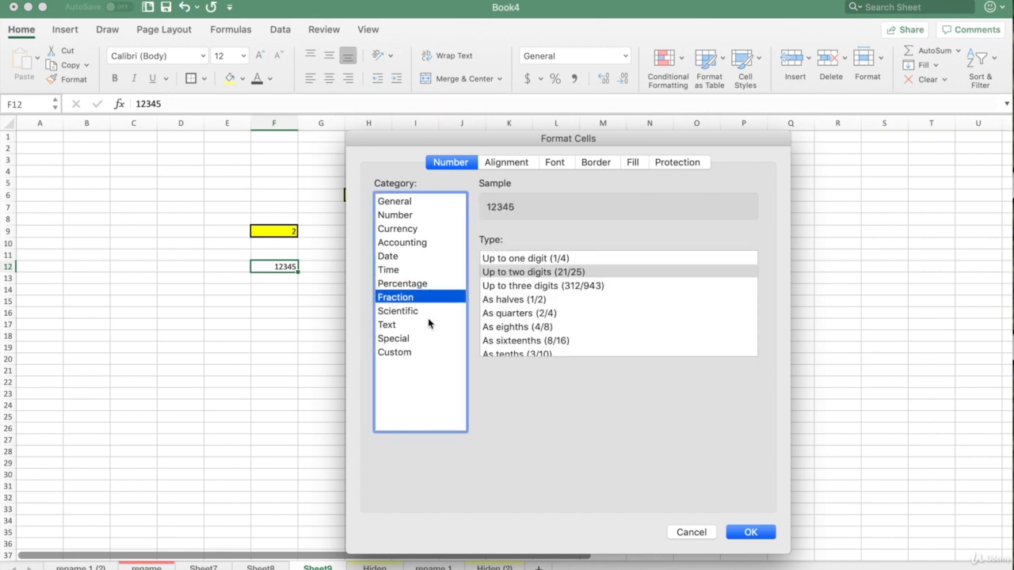
{"action": "left_click", "coordinate": [410, 311]}
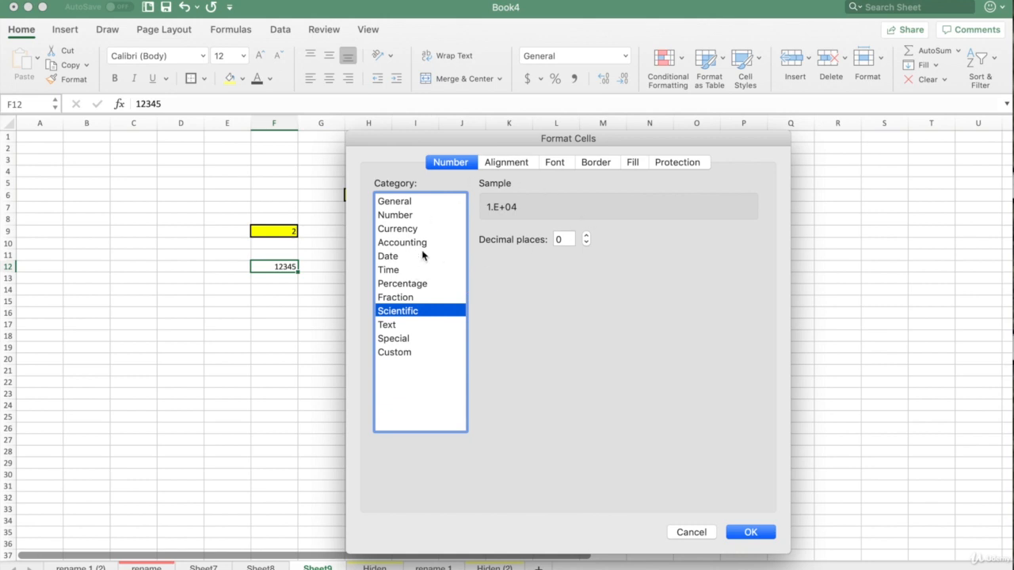
{"action": "left_click", "coordinate": [400, 325]}
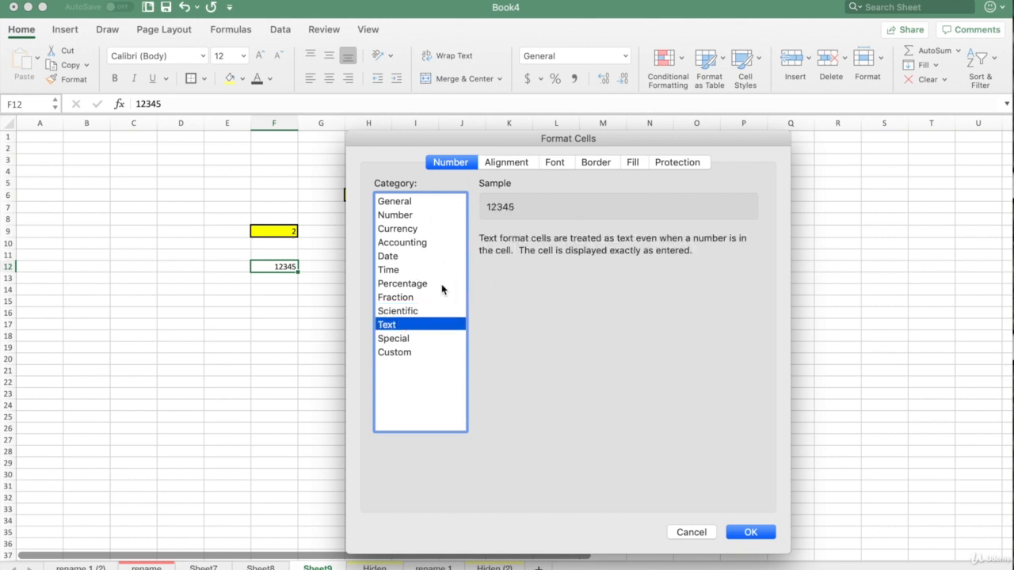
{"action": "left_click", "coordinate": [403, 351]}
{"action": "left_click", "coordinate": [414, 343]}
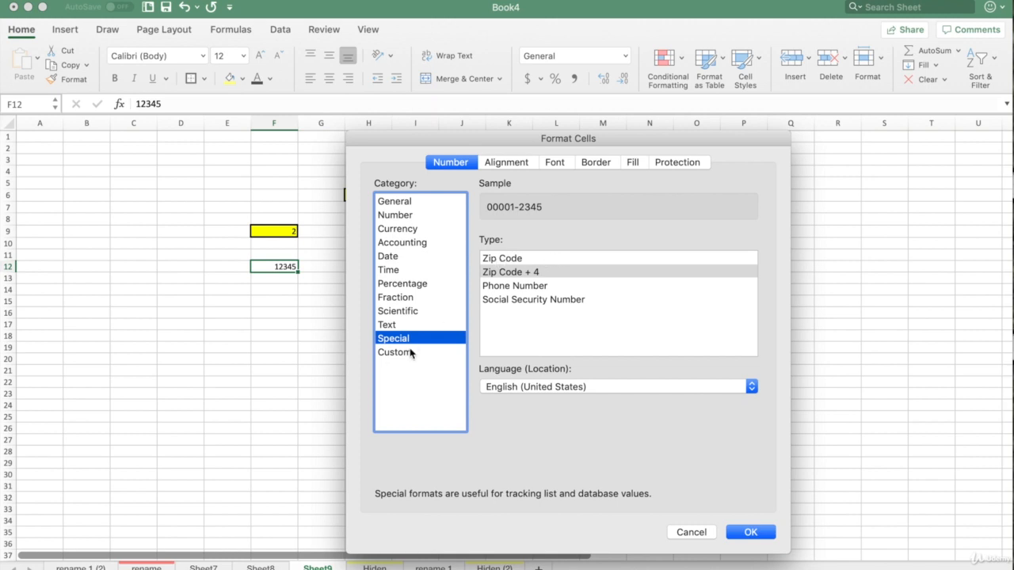
Look through the Custom number format codes available for cell F12
{"action": "left_click", "coordinate": [410, 353]}
{"action": "scroll", "coordinate": [539, 333], "scroll_direction": "down", "scroll_amount": 5}
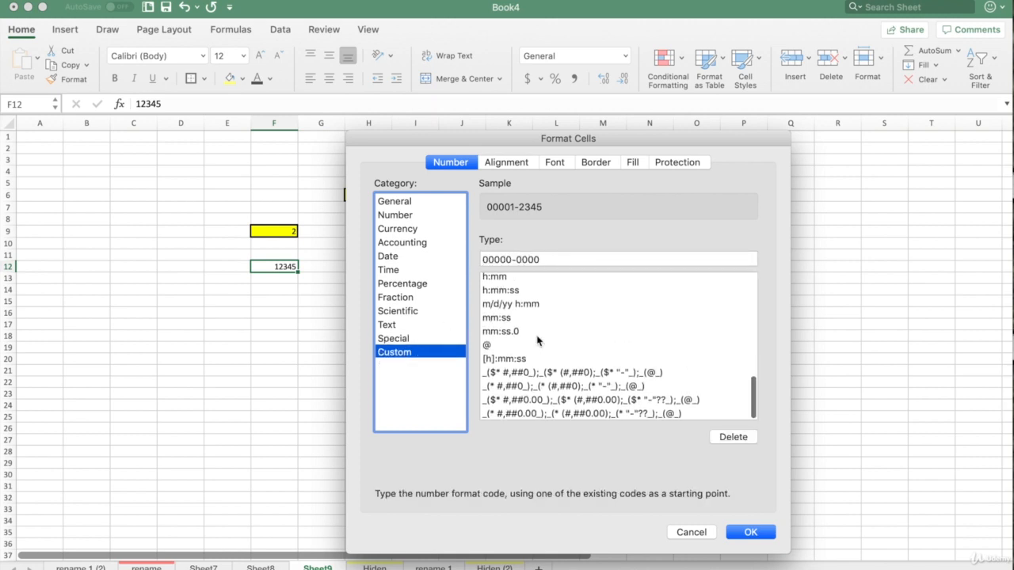
{"action": "scroll", "coordinate": [537, 340], "scroll_direction": "up", "scroll_amount": 3}
{"action": "scroll", "coordinate": [536, 340], "scroll_direction": "down", "scroll_amount": 3}
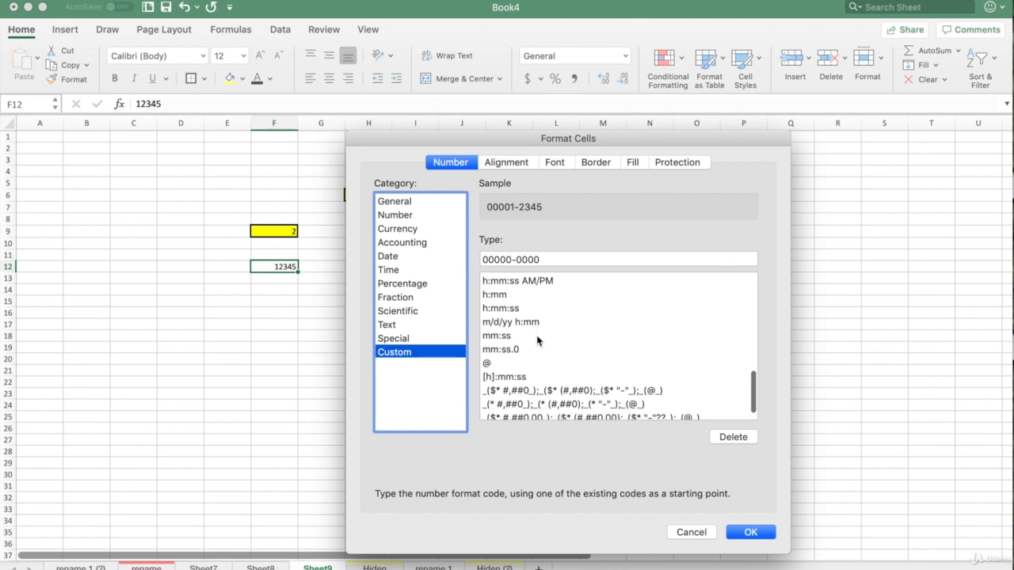
{"action": "scroll", "coordinate": [537, 340], "scroll_direction": "down", "scroll_amount": 1}
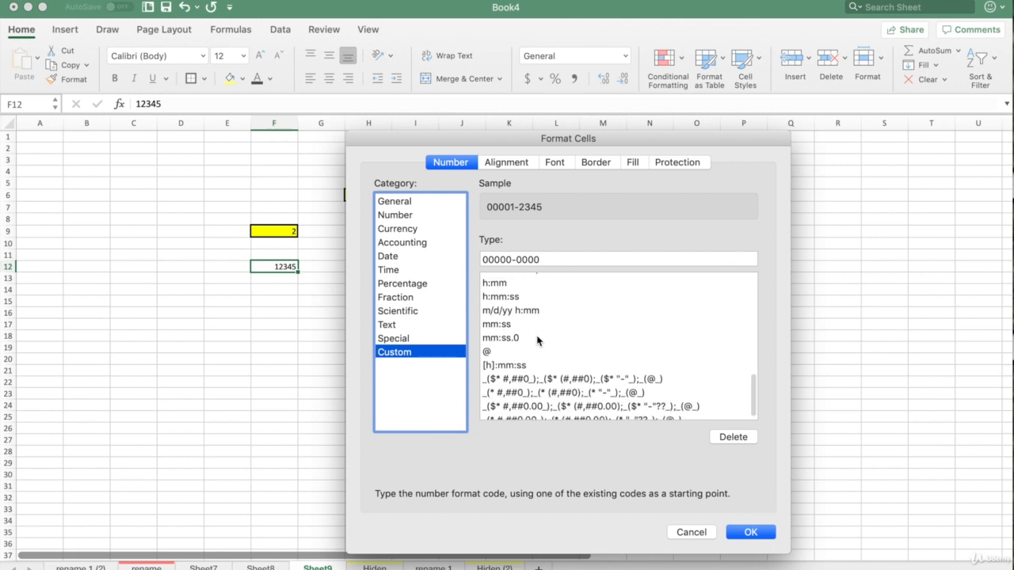
Set cell F12's text orientation to -90 degrees and apply the format
{"action": "left_click", "coordinate": [509, 162]}
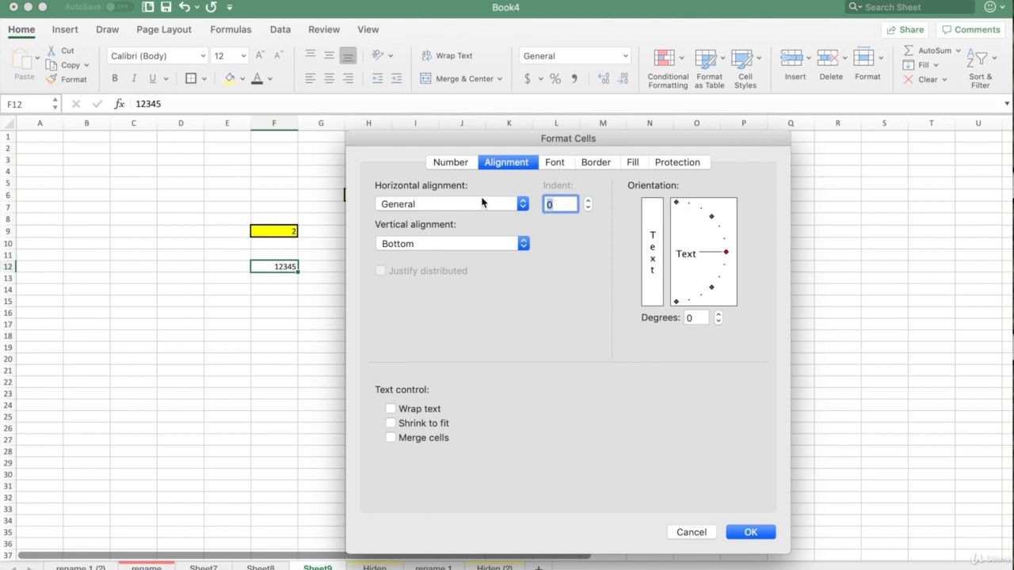
{"action": "left_click_drag", "start_coordinate": [726, 253], "coordinate": [670, 304]}
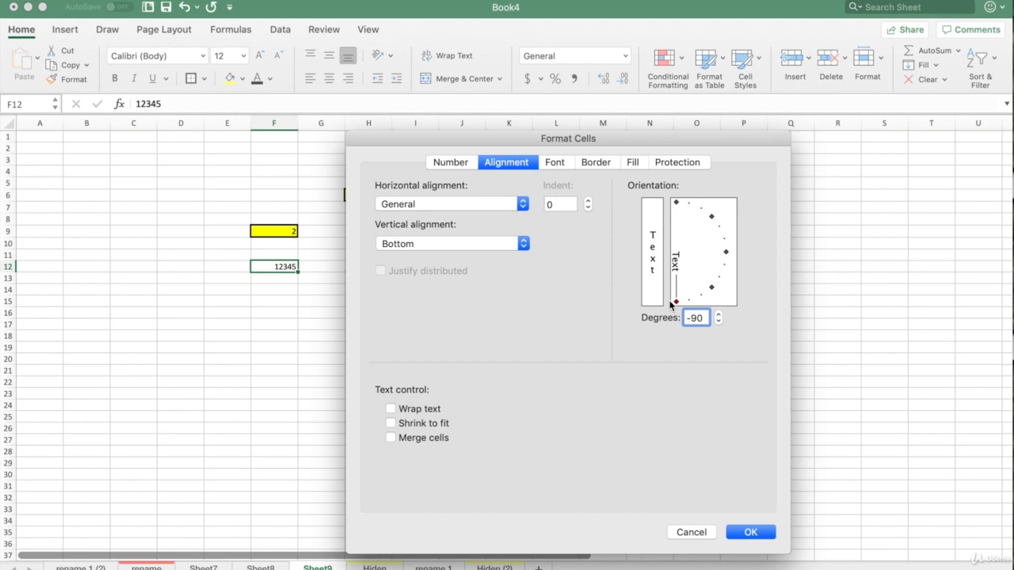
{"action": "left_click", "coordinate": [751, 534]}
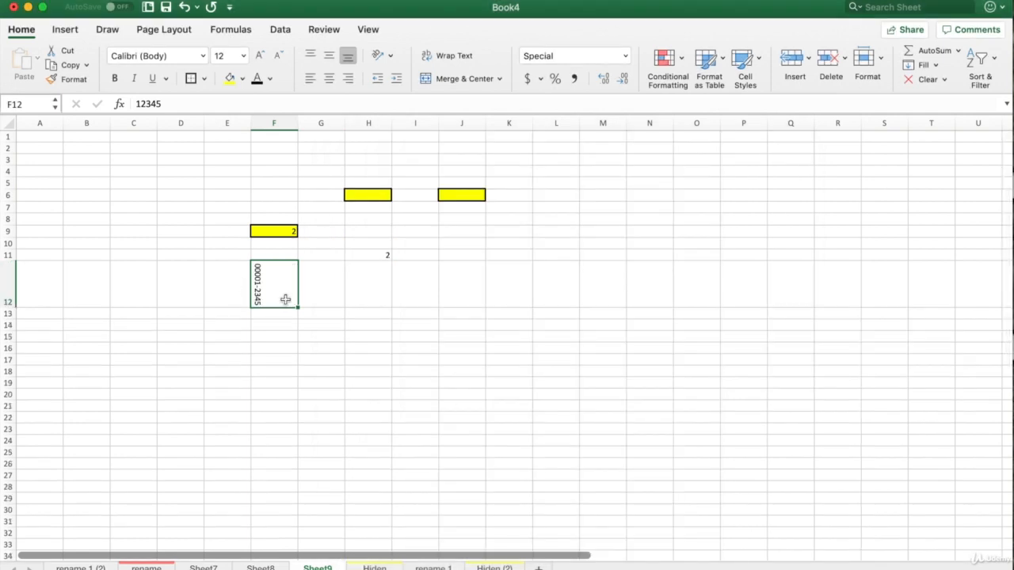
Reopen the cell format settings for F12 and set horizontal alignment to Left and vertical alignment to Top
{"action": "right_click", "coordinate": [266, 280]}
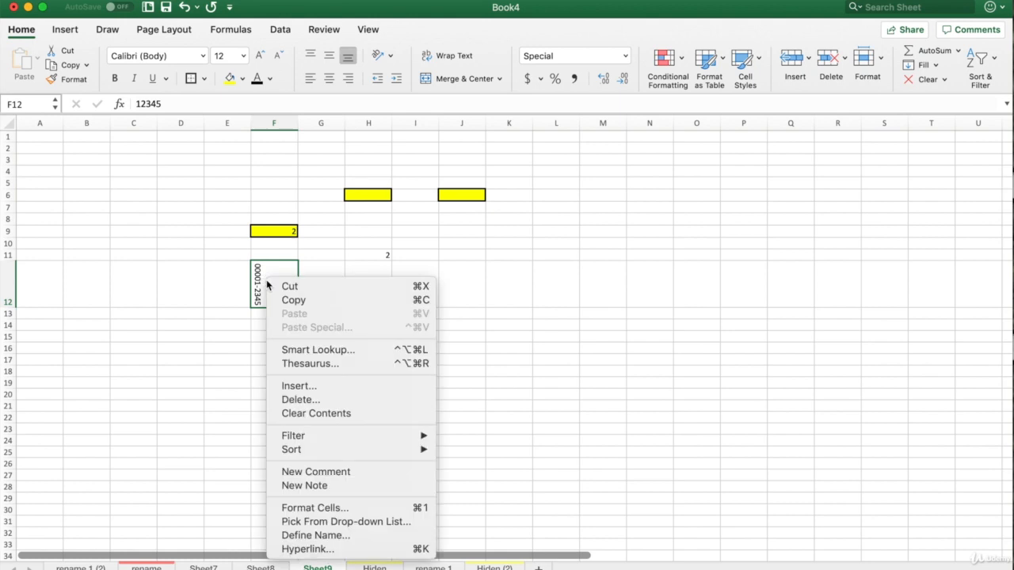
{"action": "left_click", "coordinate": [314, 508]}
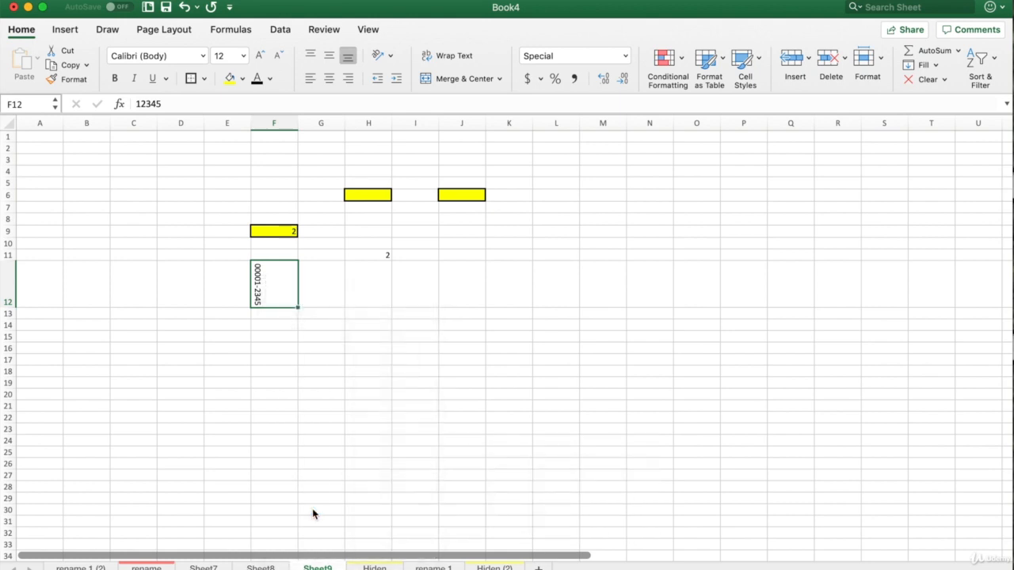
{"action": "left_click", "coordinate": [487, 213]}
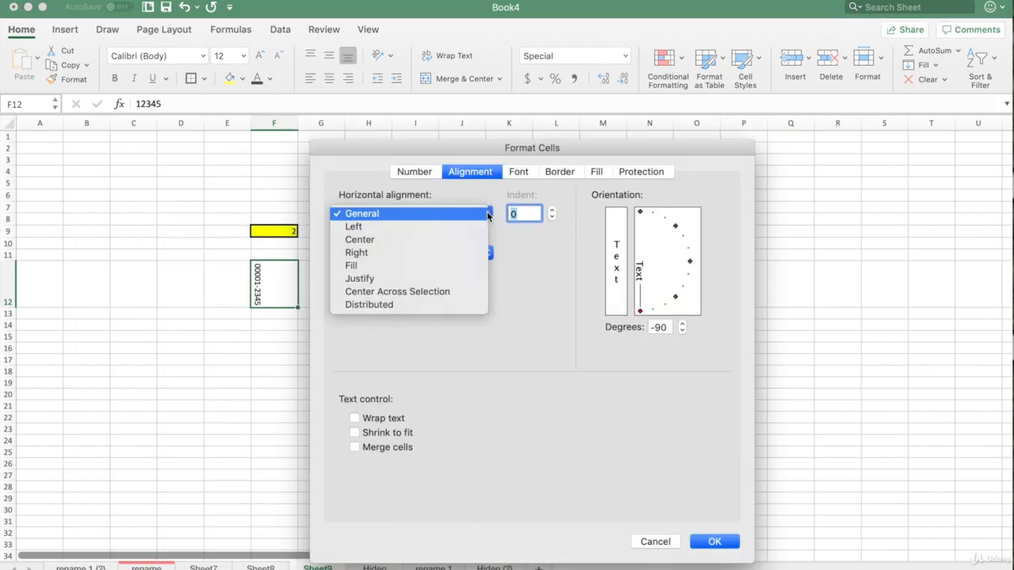
{"action": "left_click", "coordinate": [414, 228]}
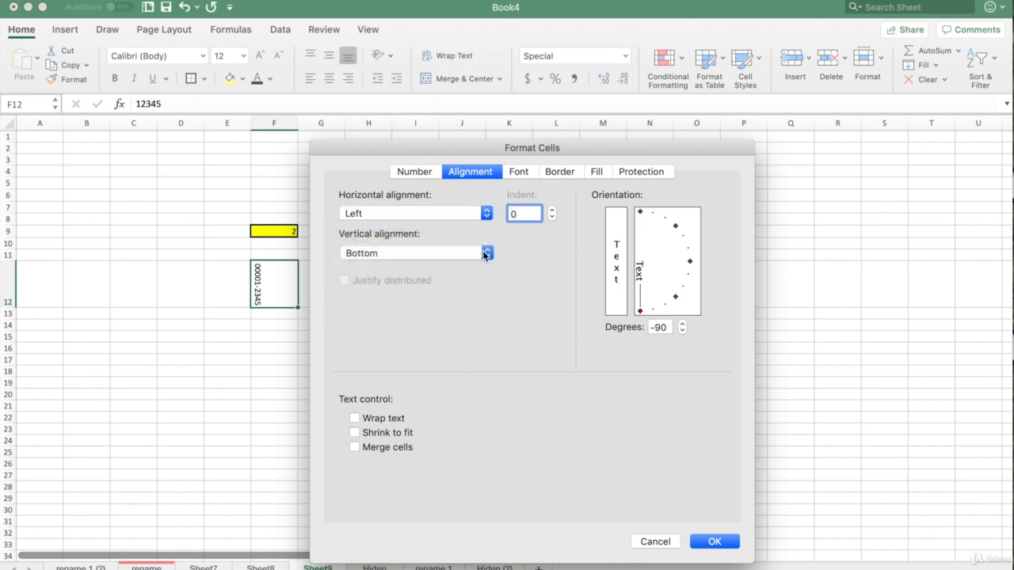
{"action": "left_click", "coordinate": [485, 253]}
{"action": "left_click", "coordinate": [434, 229]}
Switch Wrap text on and off again for cell F12, and enable Shrink to fit
{"action": "left_click", "coordinate": [356, 418]}
{"action": "left_click", "coordinate": [356, 418]}
{"action": "left_click", "coordinate": [354, 433]}
Browse the available fonts for cell F12 and choose Al Tarikh
{"action": "left_click", "coordinate": [524, 173]}
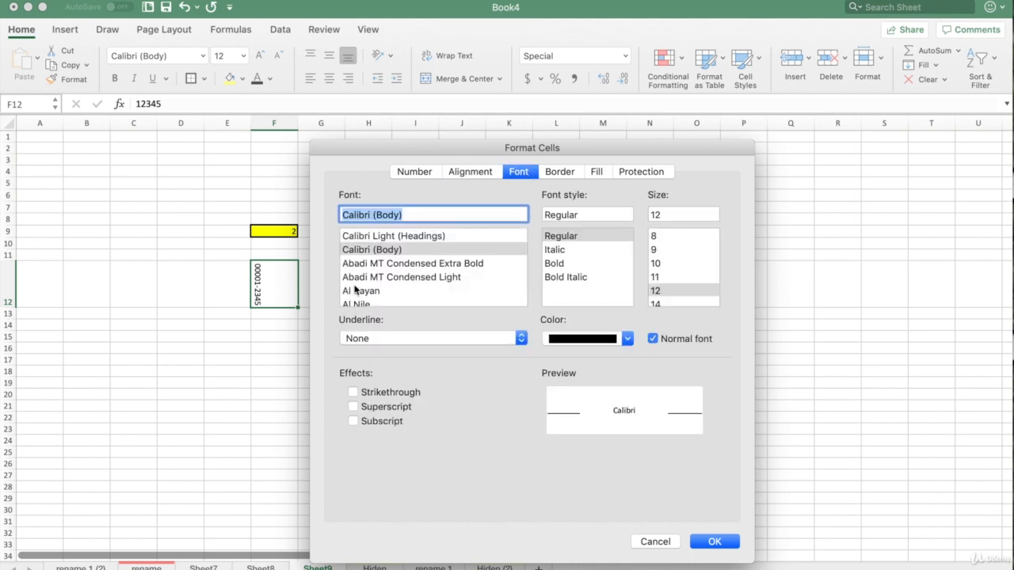
{"action": "scroll", "coordinate": [384, 273], "scroll_direction": "down", "scroll_amount": 2}
{"action": "scroll", "coordinate": [388, 273], "scroll_direction": "up", "scroll_amount": 2}
{"action": "scroll", "coordinate": [396, 274], "scroll_direction": "down", "scroll_amount": 5}
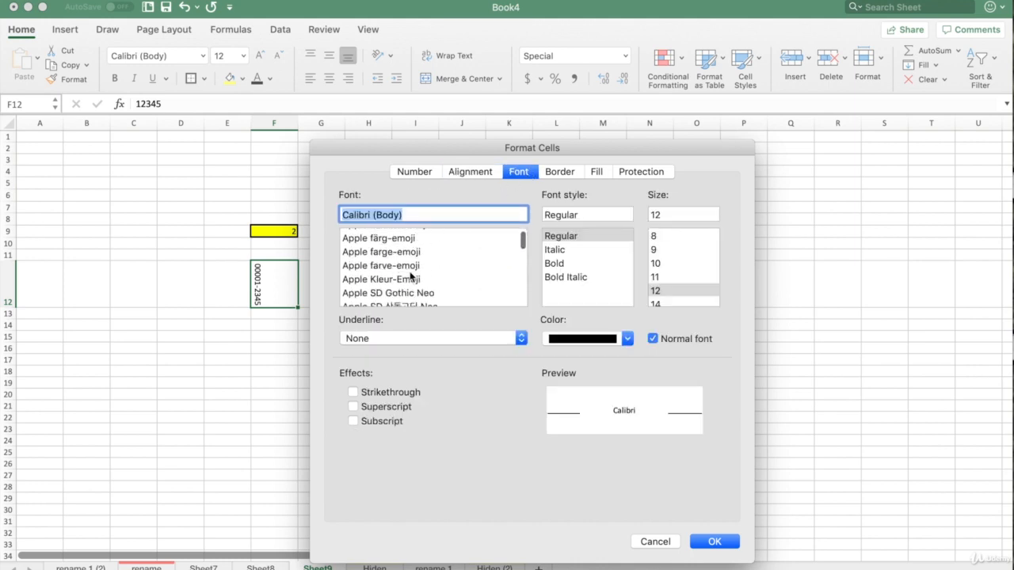
{"action": "scroll", "coordinate": [410, 275], "scroll_direction": "up", "scroll_amount": 5}
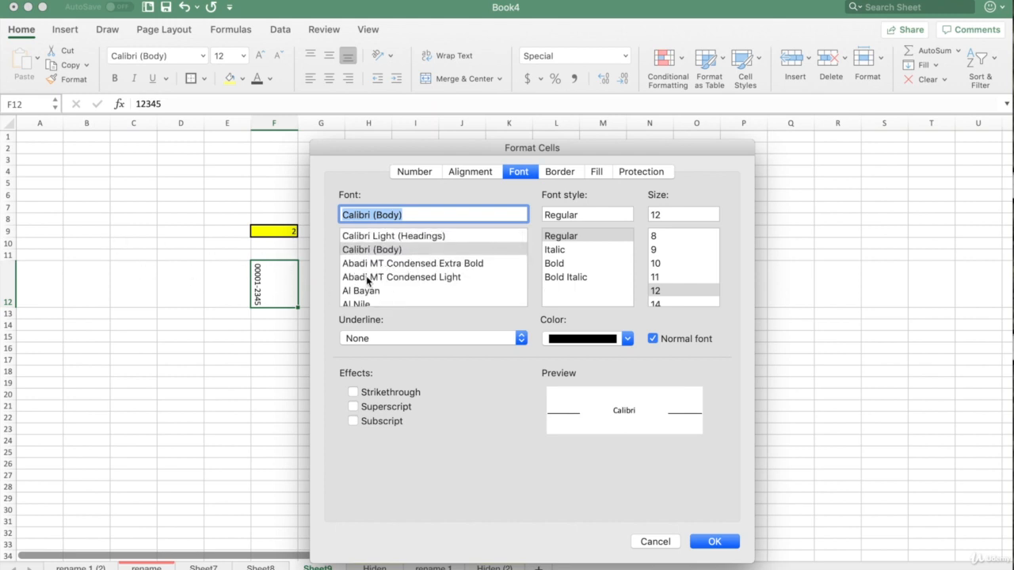
{"action": "scroll", "coordinate": [376, 299], "scroll_direction": "down", "scroll_amount": 2}
{"action": "left_click", "coordinate": [383, 275]}
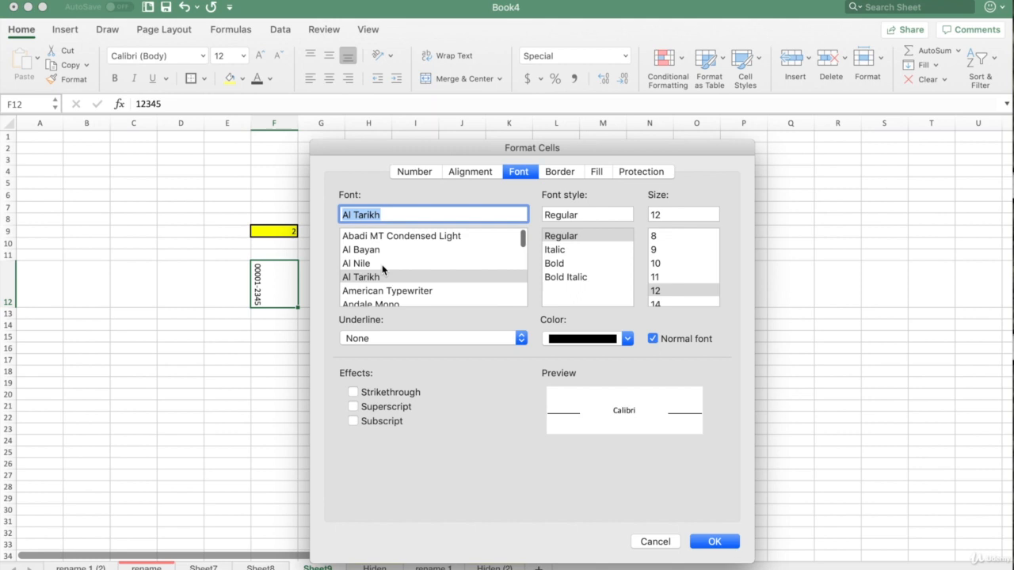
Choose the Italic style, size 22 and the lightest green theme color for cell F12's font
{"action": "left_click", "coordinate": [562, 251]}
{"action": "scroll", "coordinate": [680, 259], "scroll_direction": "down", "scroll_amount": 3}
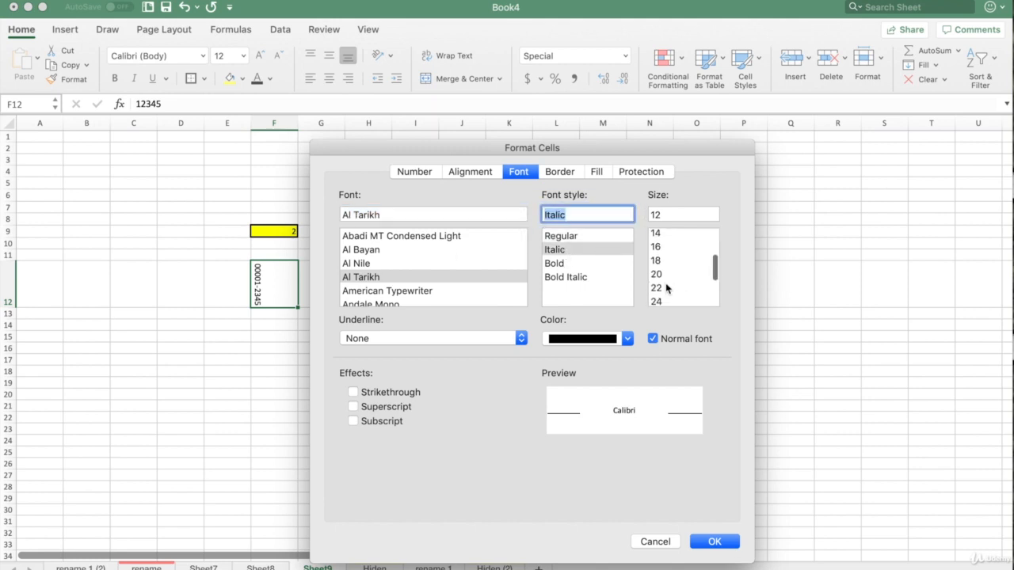
{"action": "left_click", "coordinate": [664, 287]}
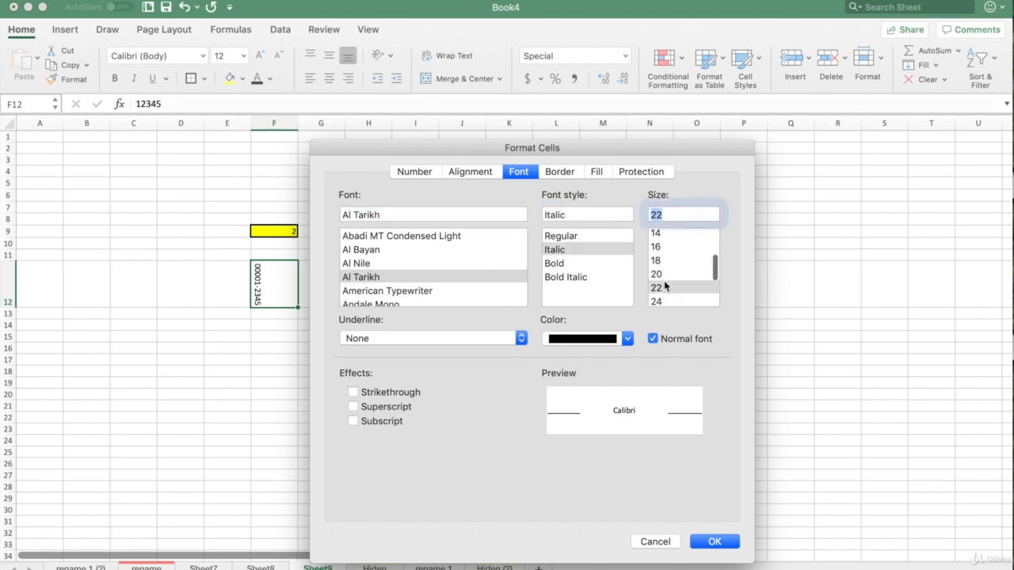
{"action": "left_click", "coordinate": [627, 341]}
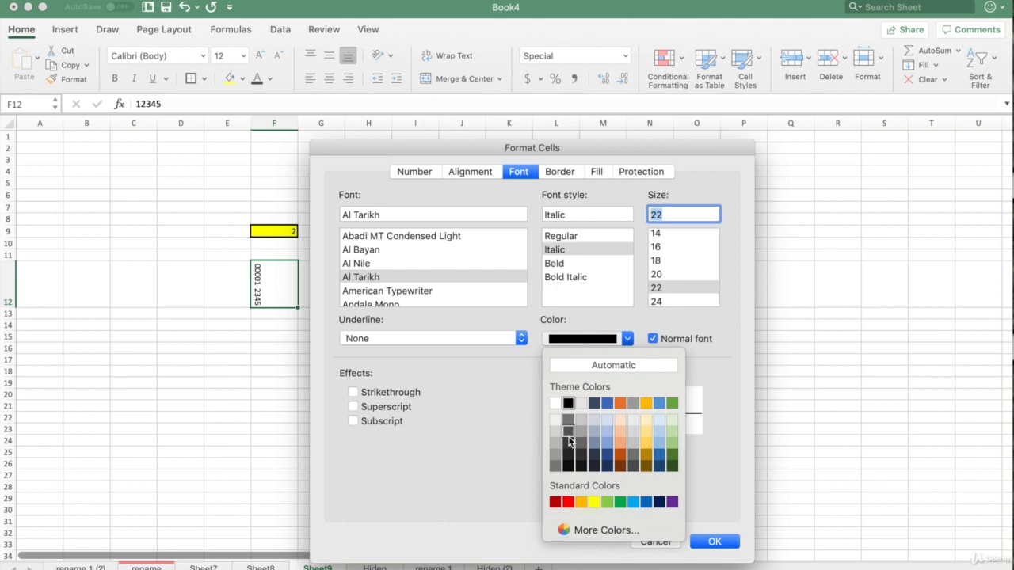
{"action": "left_click", "coordinate": [672, 421]}
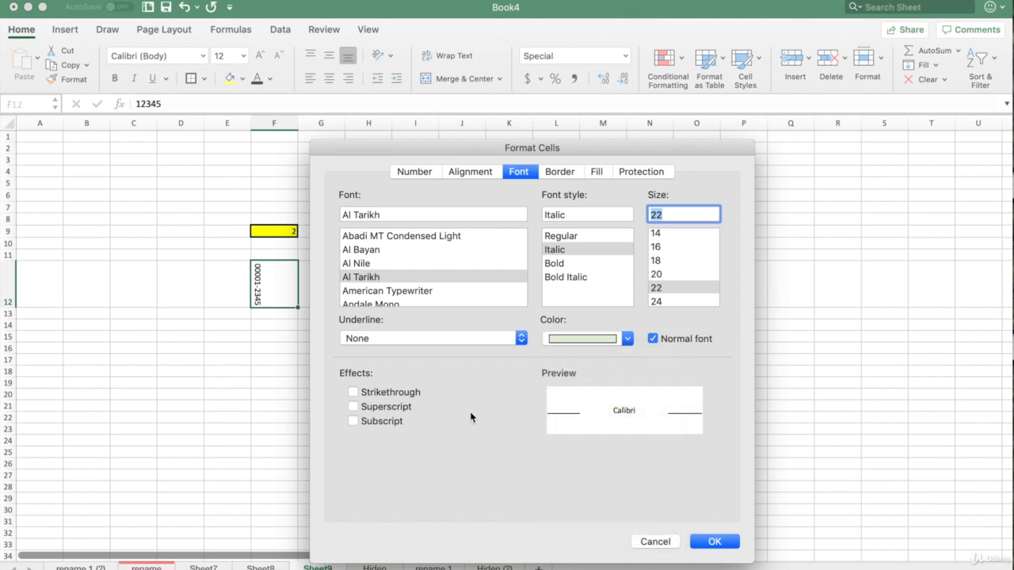
Add an outline border to cell F12 and set its background color to black
{"action": "left_click", "coordinate": [557, 174]}
{"action": "left_click", "coordinate": [624, 221]}
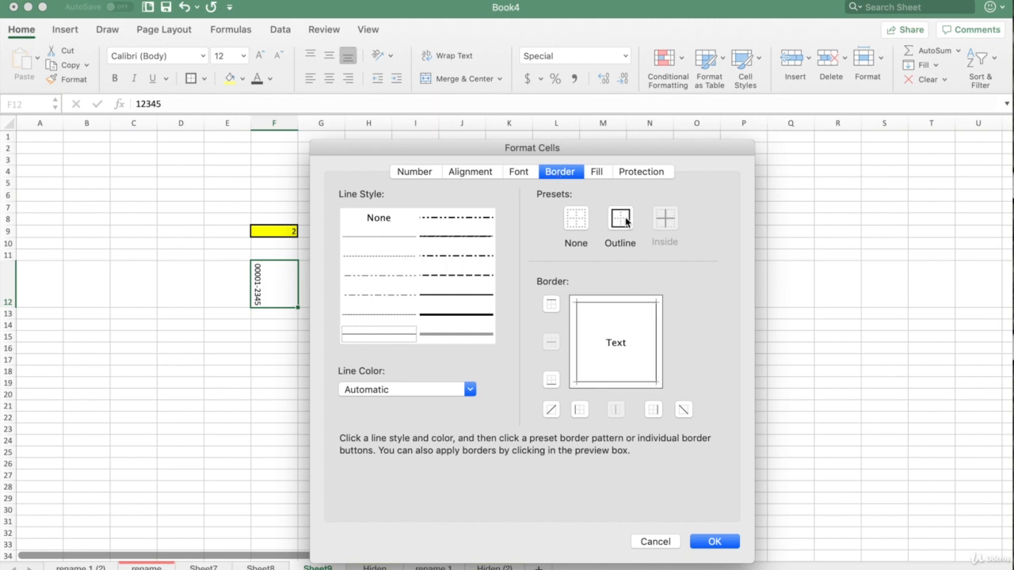
{"action": "left_click", "coordinate": [600, 172]}
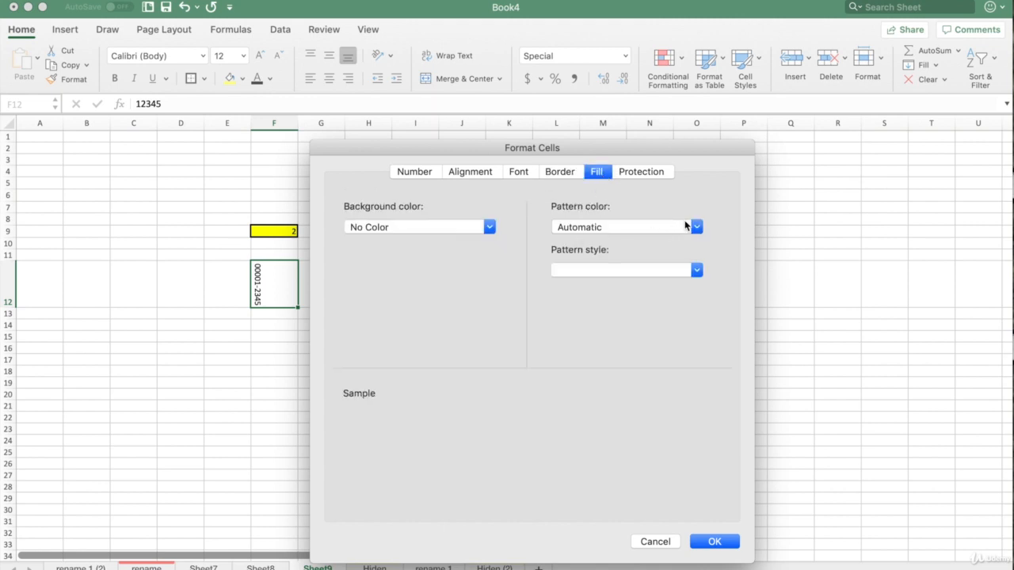
{"action": "left_click", "coordinate": [489, 228]}
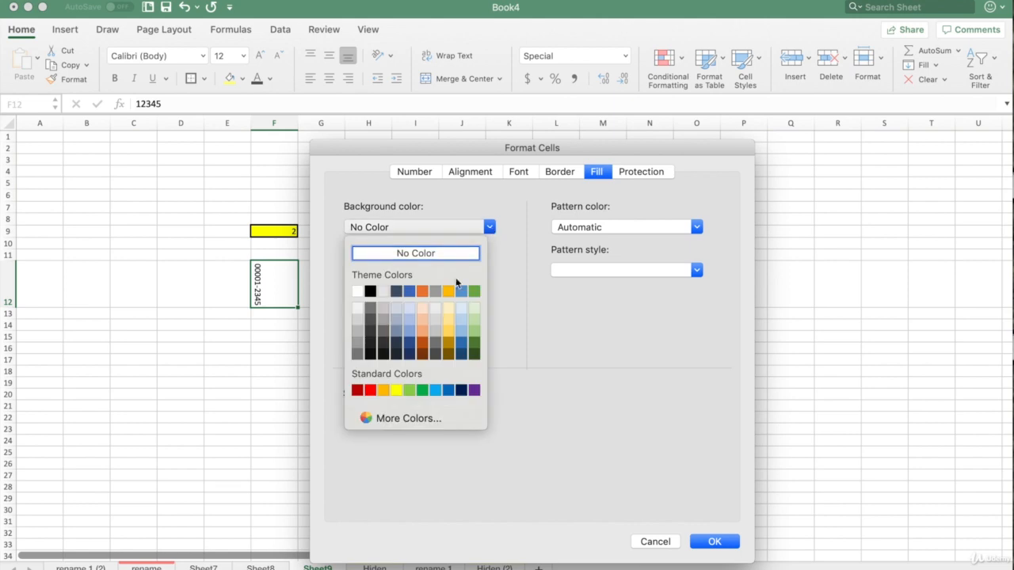
{"action": "left_click", "coordinate": [370, 291]}
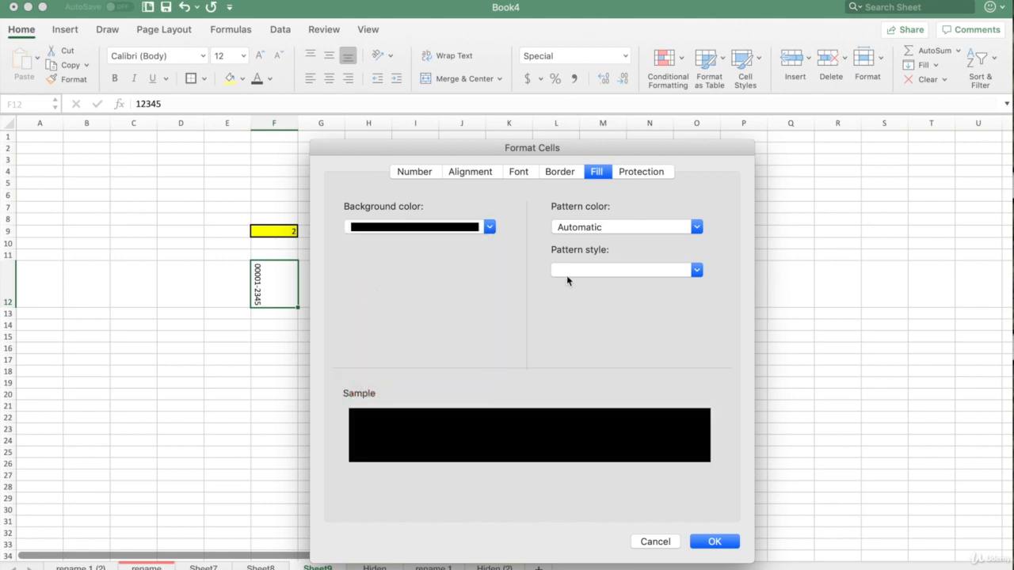
Set the fill's pattern color to gray and choose the dense pattern style next to solid
{"action": "left_click", "coordinate": [696, 227]}
{"action": "left_click", "coordinate": [566, 333]}
{"action": "left_click", "coordinate": [696, 270]}
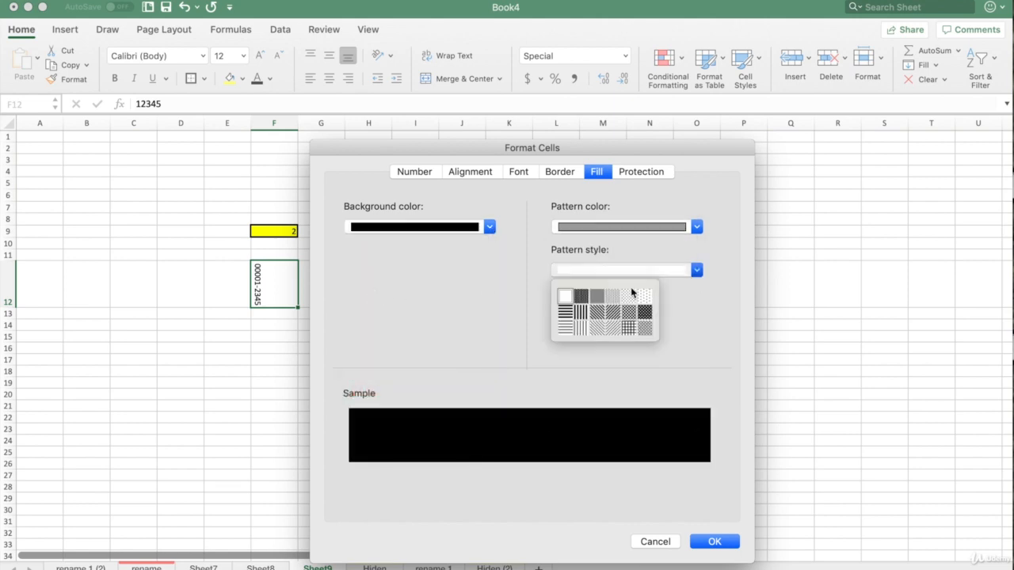
{"action": "left_click", "coordinate": [587, 298]}
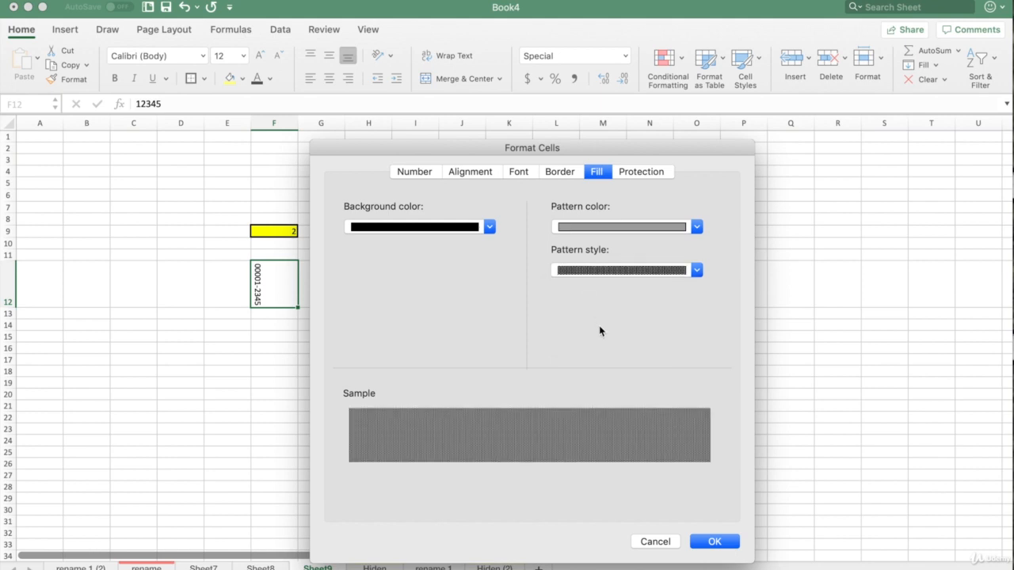
Toggle the Locked option in cell F12's protection settings and apply the cell format
{"action": "left_click", "coordinate": [652, 172]}
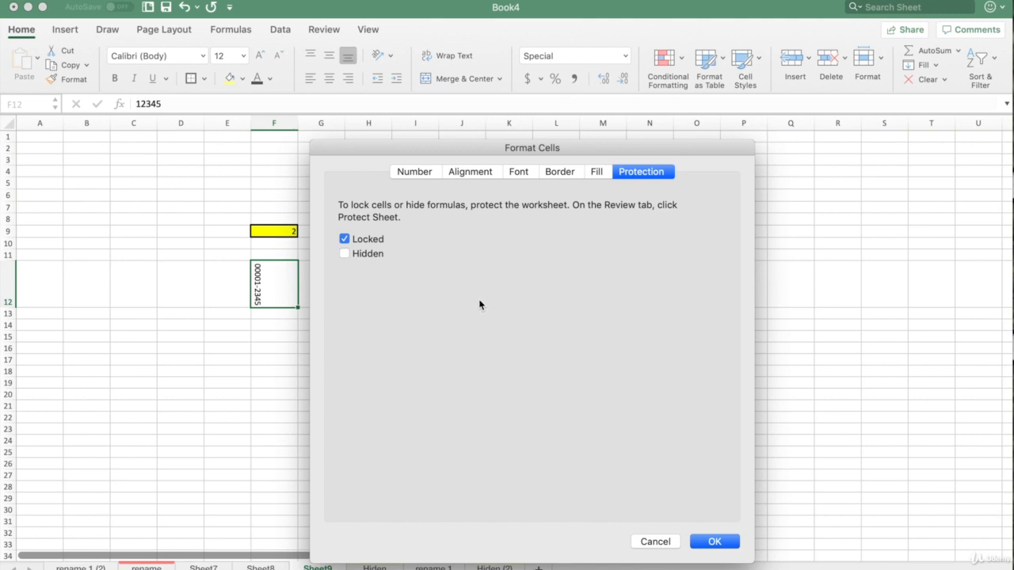
{"action": "left_click", "coordinate": [345, 239]}
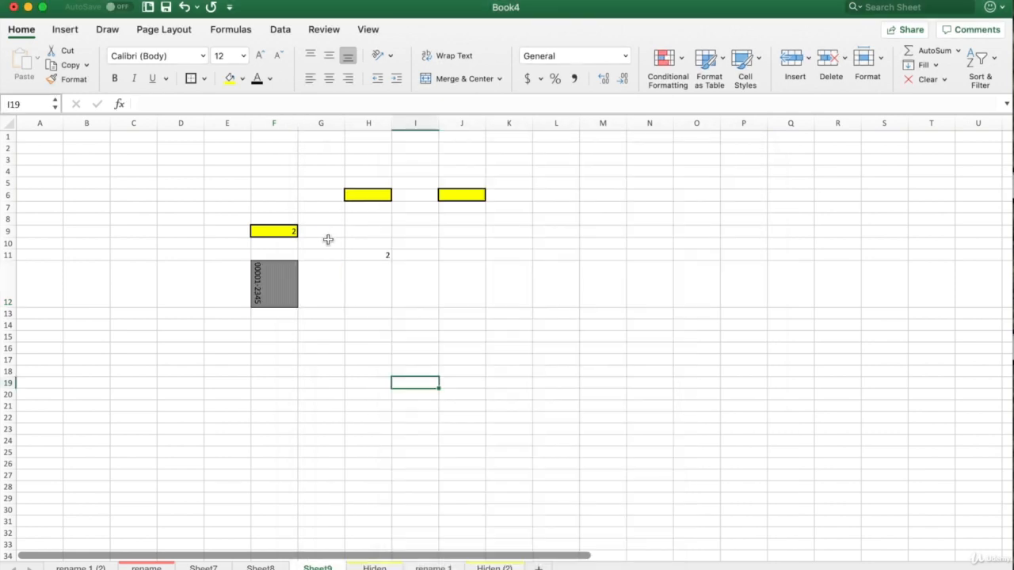
{"action": "left_click", "coordinate": [328, 239]}
Widen column F to about twice its width and reduce row 12 to about half its height
{"action": "left_click", "coordinate": [267, 278]}
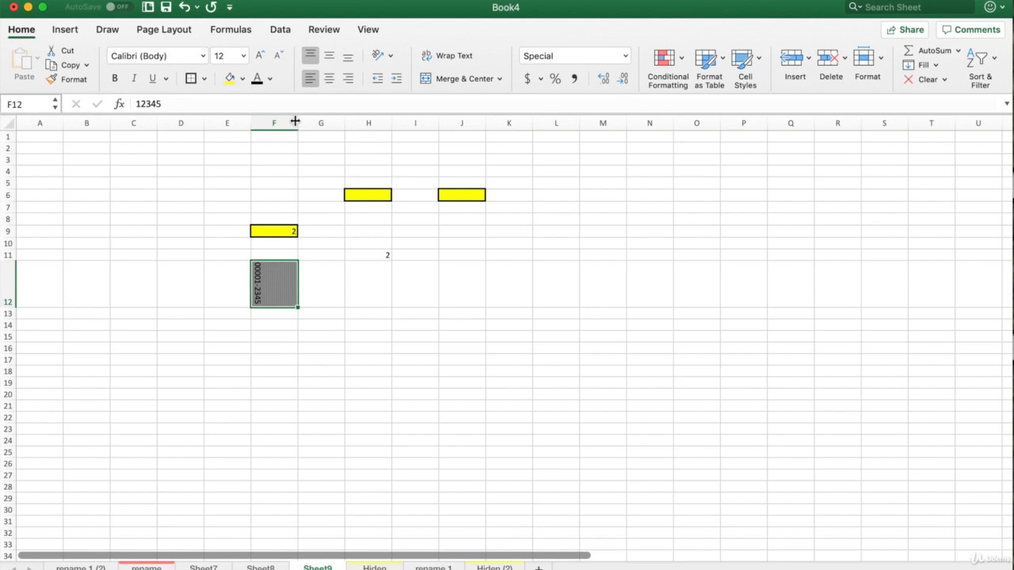
{"action": "left_click_drag", "start_coordinate": [295, 122], "coordinate": [351, 121]}
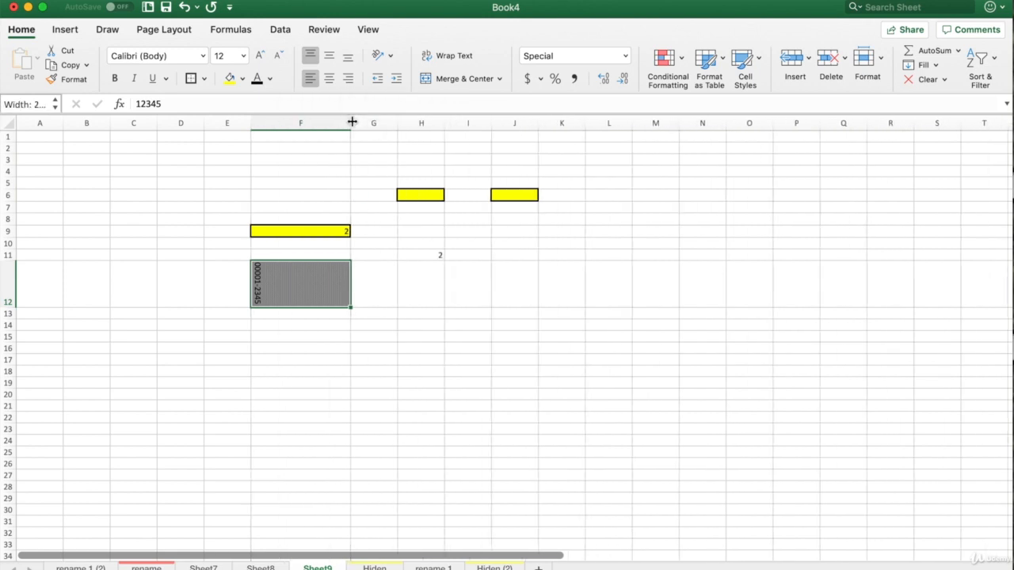
{"action": "left_click_drag", "start_coordinate": [8, 305], "coordinate": [6, 282]}
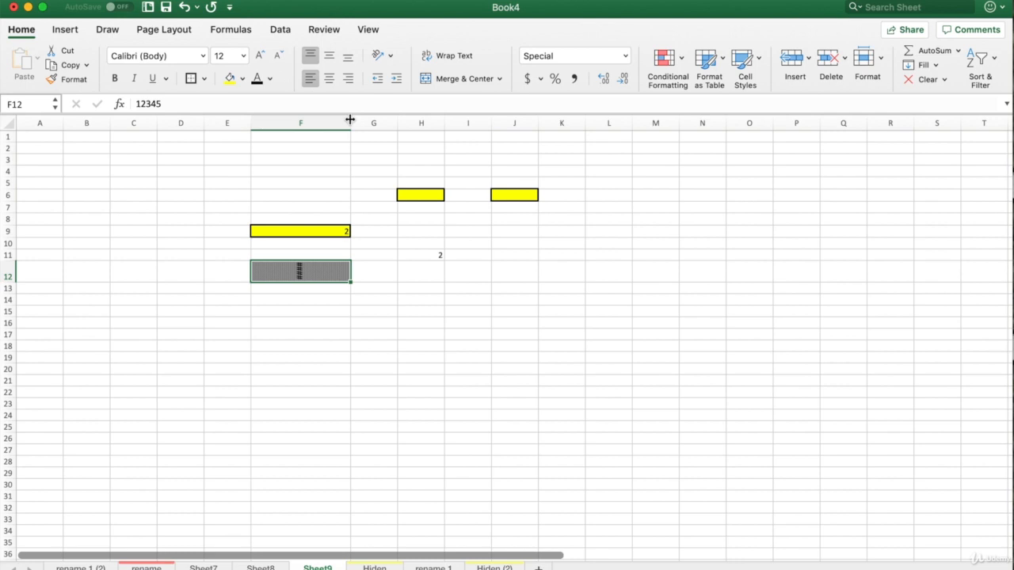
{"action": "left_click", "coordinate": [320, 124]}
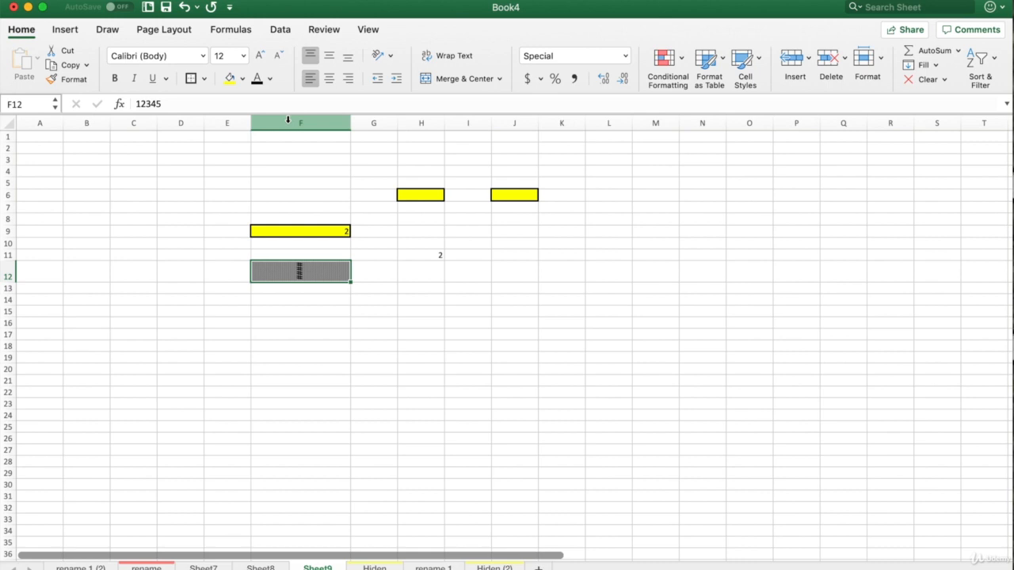
{"action": "left_click", "coordinate": [402, 274]}
{"action": "key", "text": "Left"}
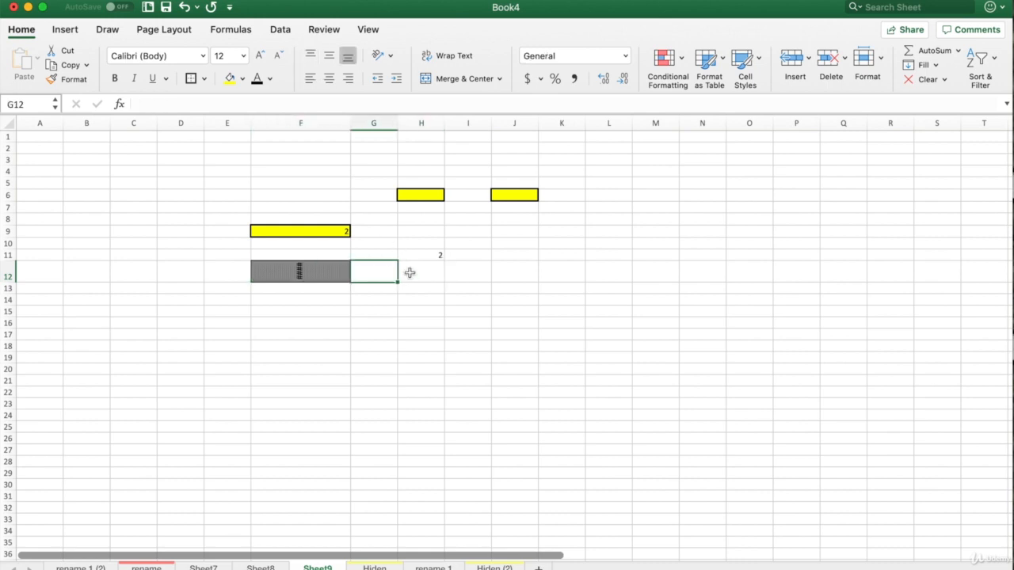
{"action": "left_click", "coordinate": [409, 272]}
{"action": "left_click", "coordinate": [464, 272]}
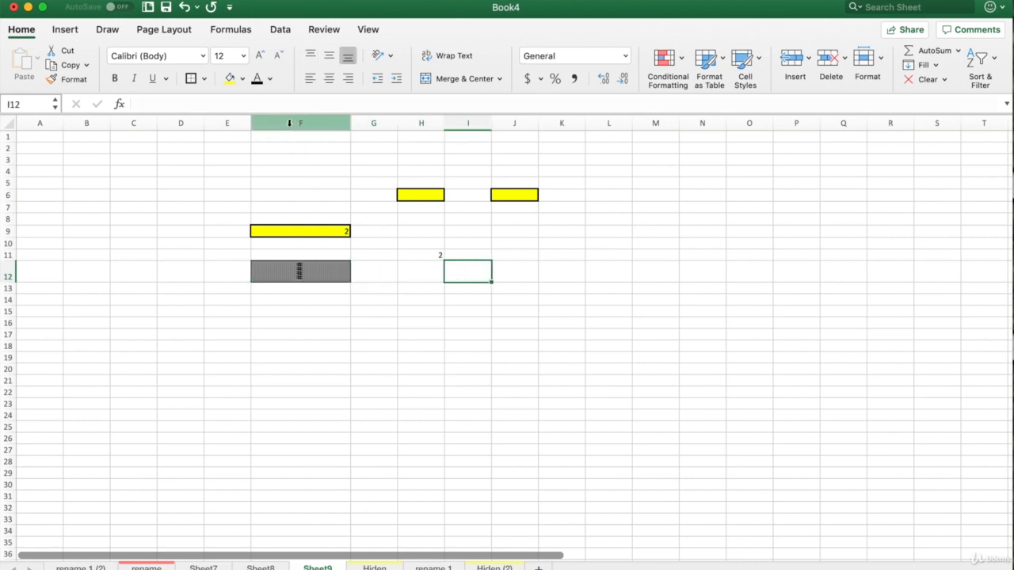
Select columns F through I and widen them together to the same width
{"action": "left_click_drag", "start_coordinate": [289, 123], "coordinate": [472, 125]}
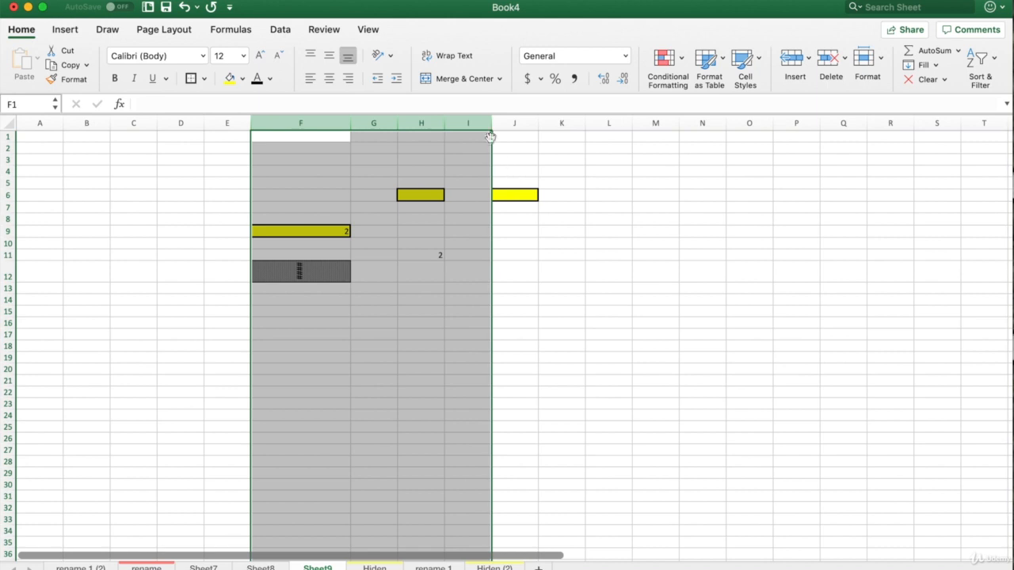
{"action": "left_click_drag", "start_coordinate": [489, 124], "coordinate": [523, 124]}
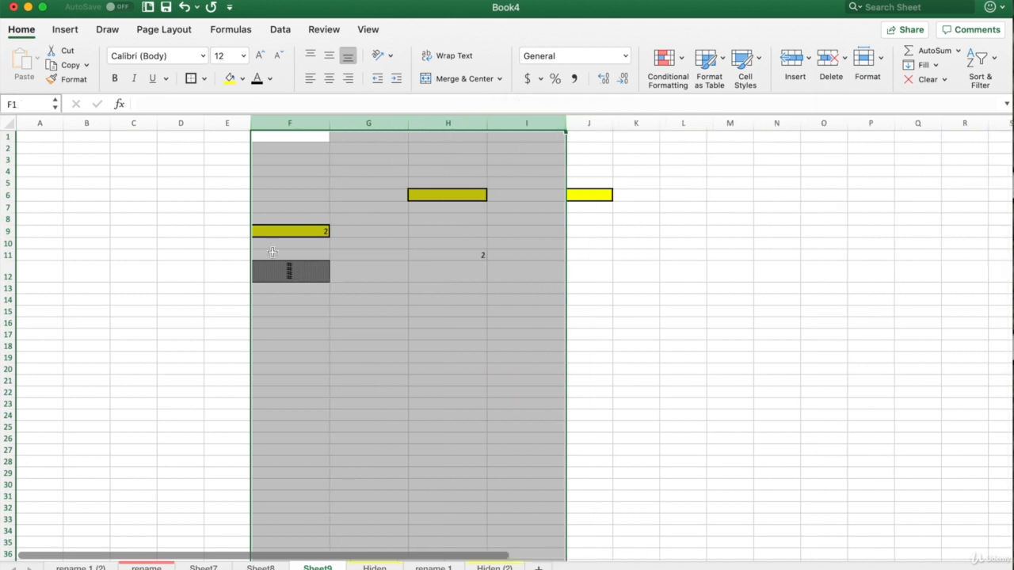